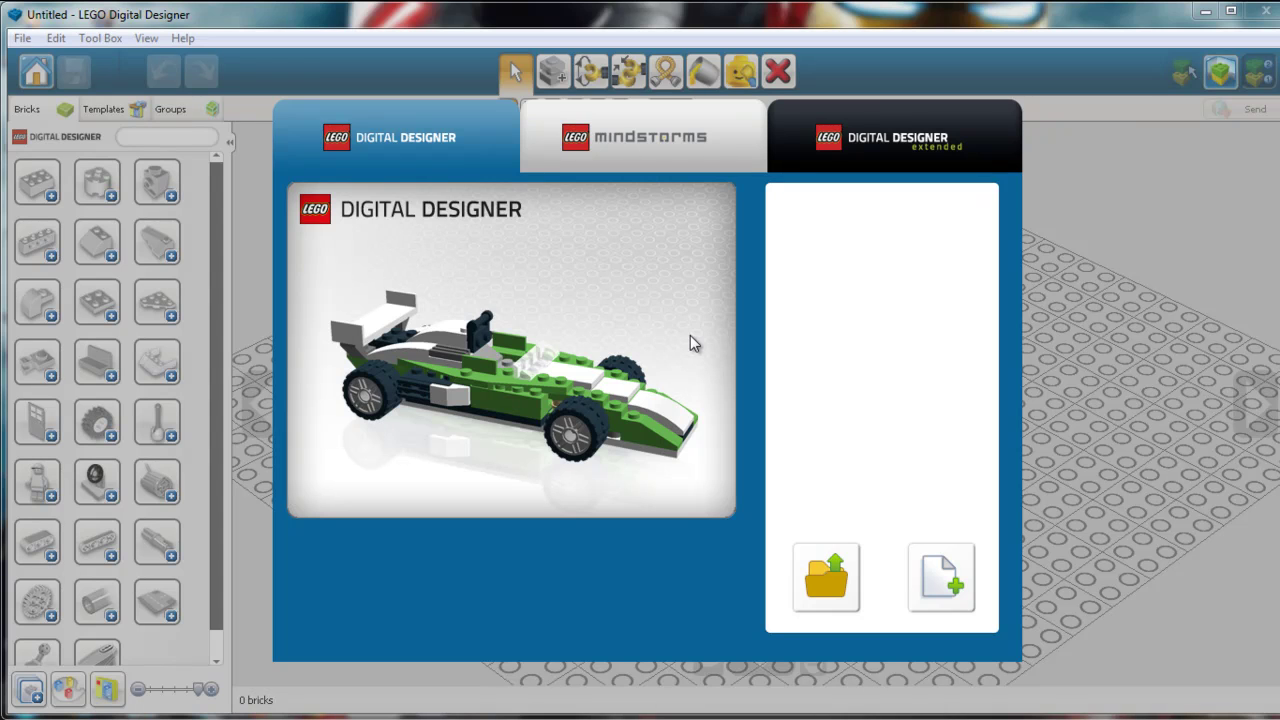
Step: Choose the Mindstorms edition and start a new free build, tilting the view over the baseplate
left_click(606, 150)
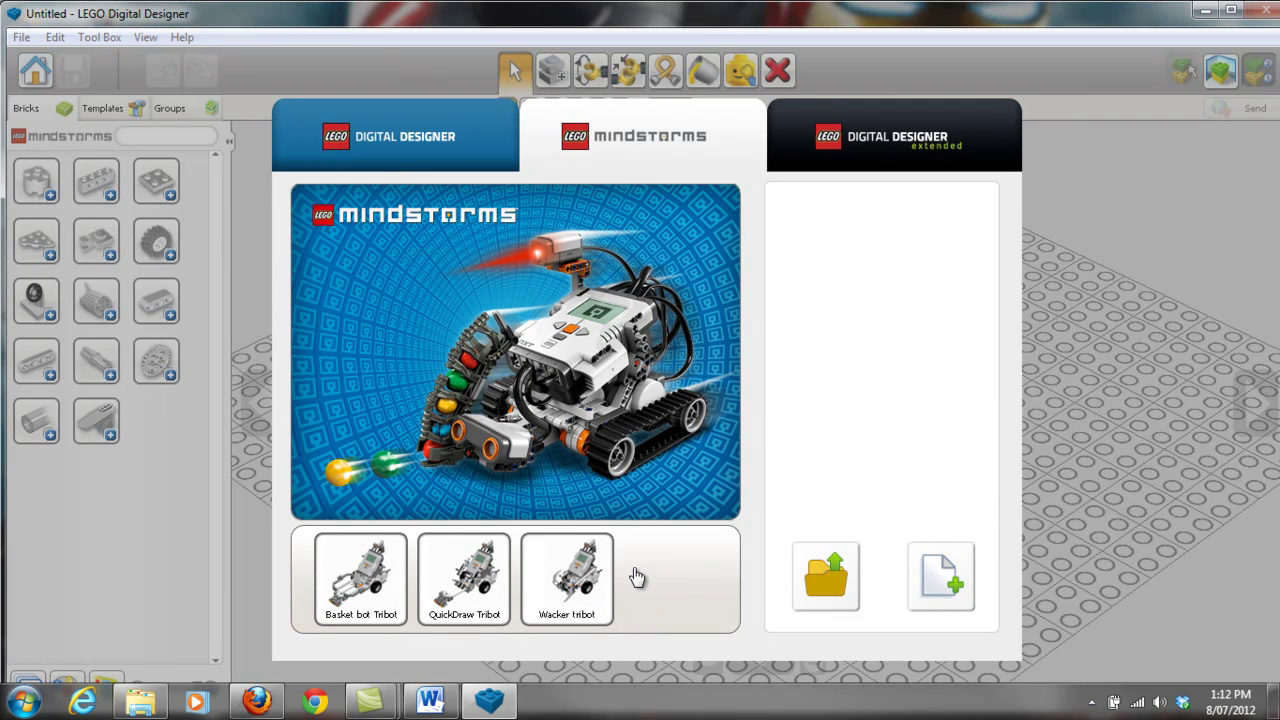
left_click(928, 585)
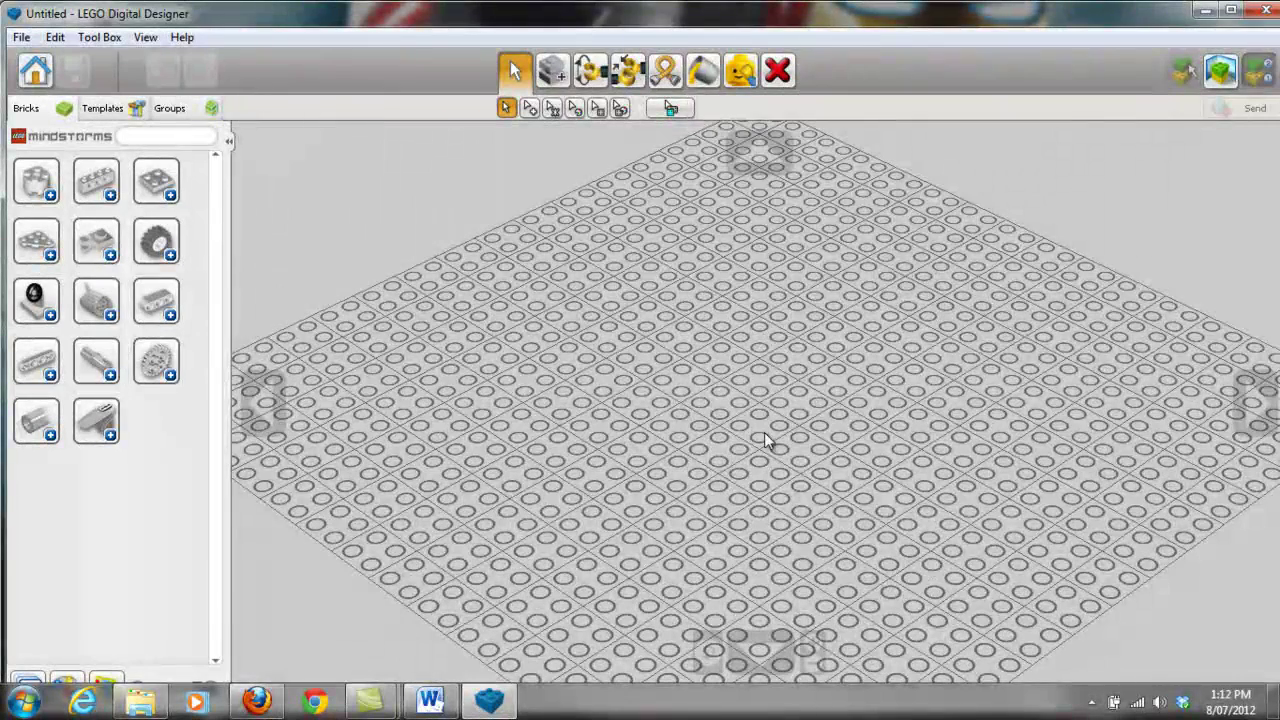
scroll(738, 432, "down", 3)
scroll(738, 432, "up", 3)
scroll(738, 432, "down", 3)
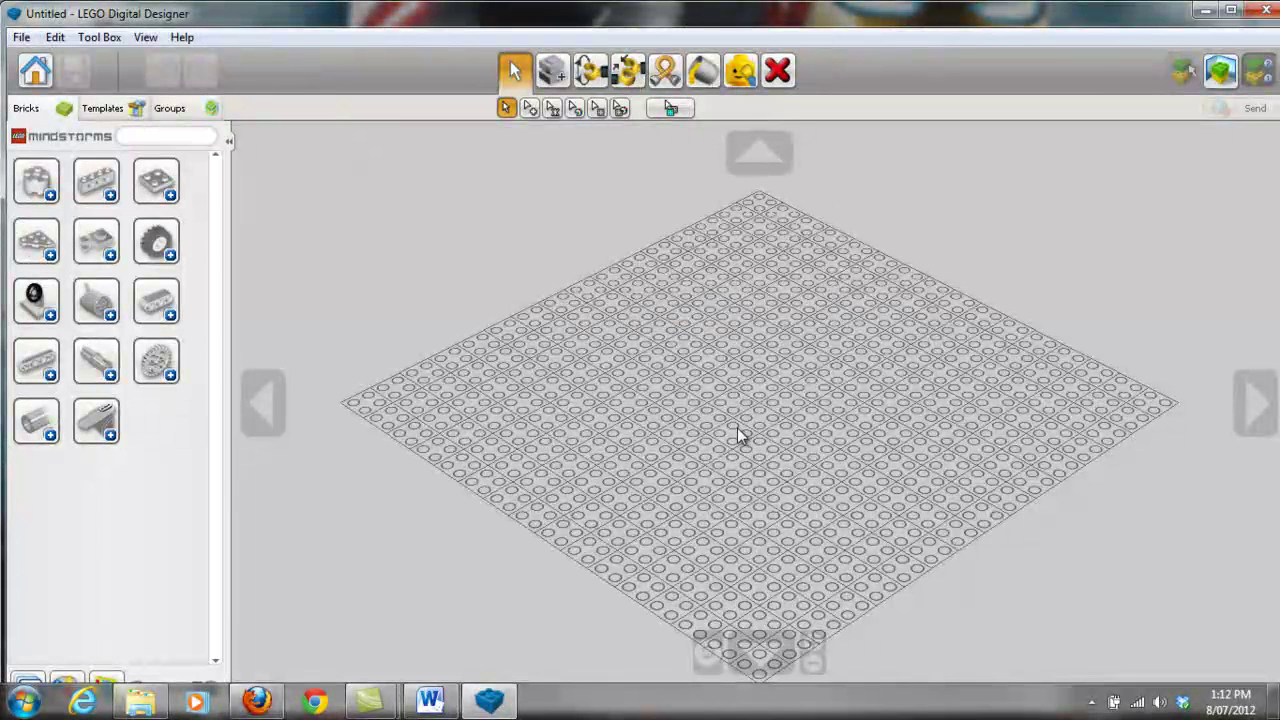
right_click_drag(740, 420, 723, 349)
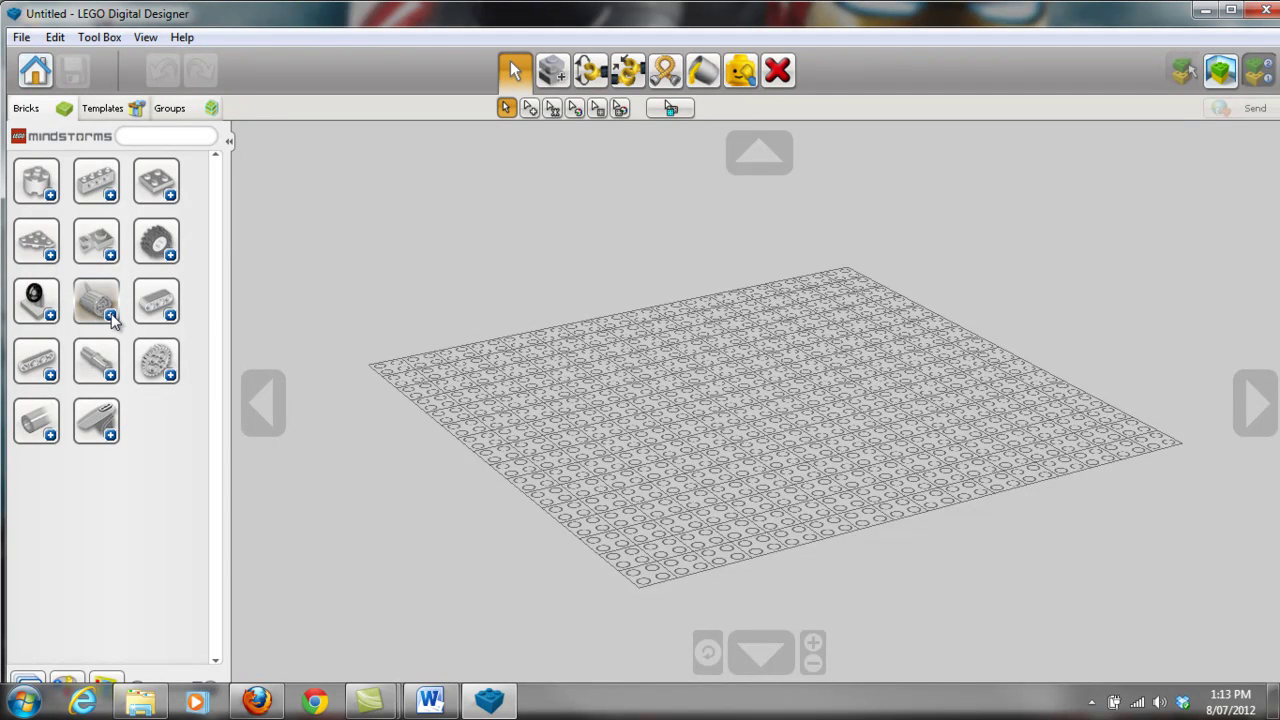
Step: Place a servo motor from the motors group flat on the baseplate, orange hub up
right_click_drag(690, 461, 505, 497)
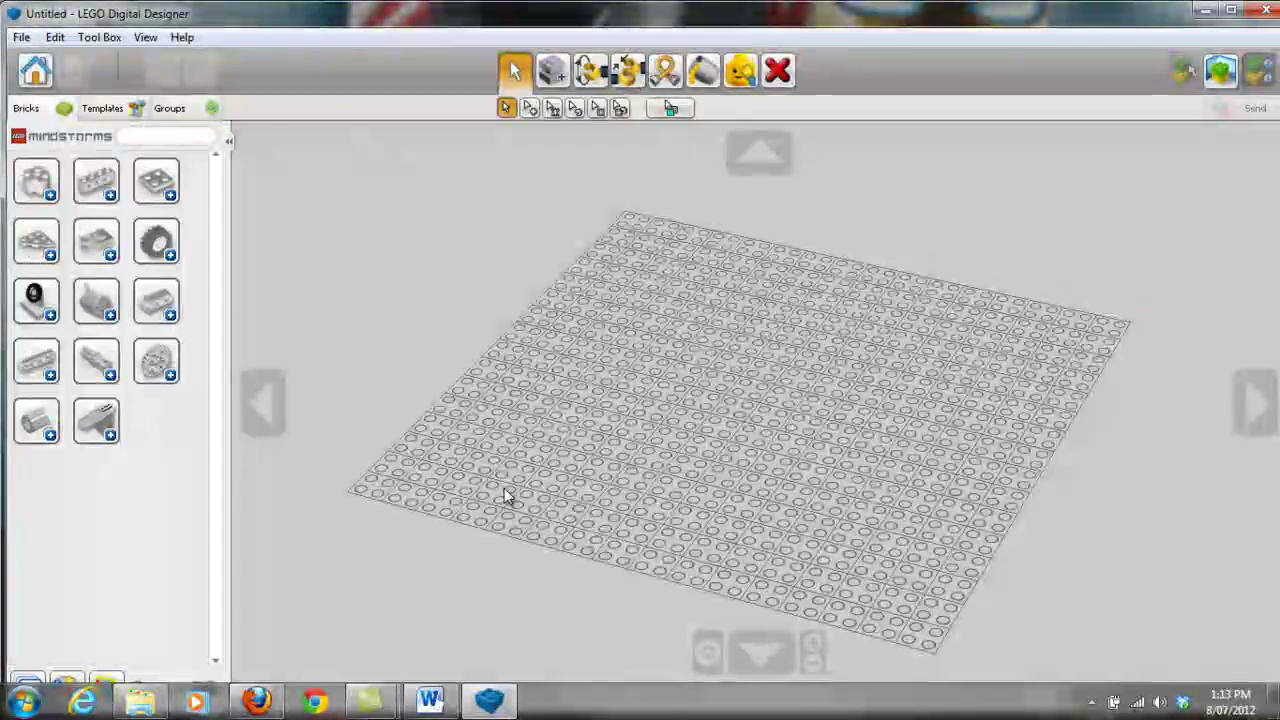
left_click(110, 316)
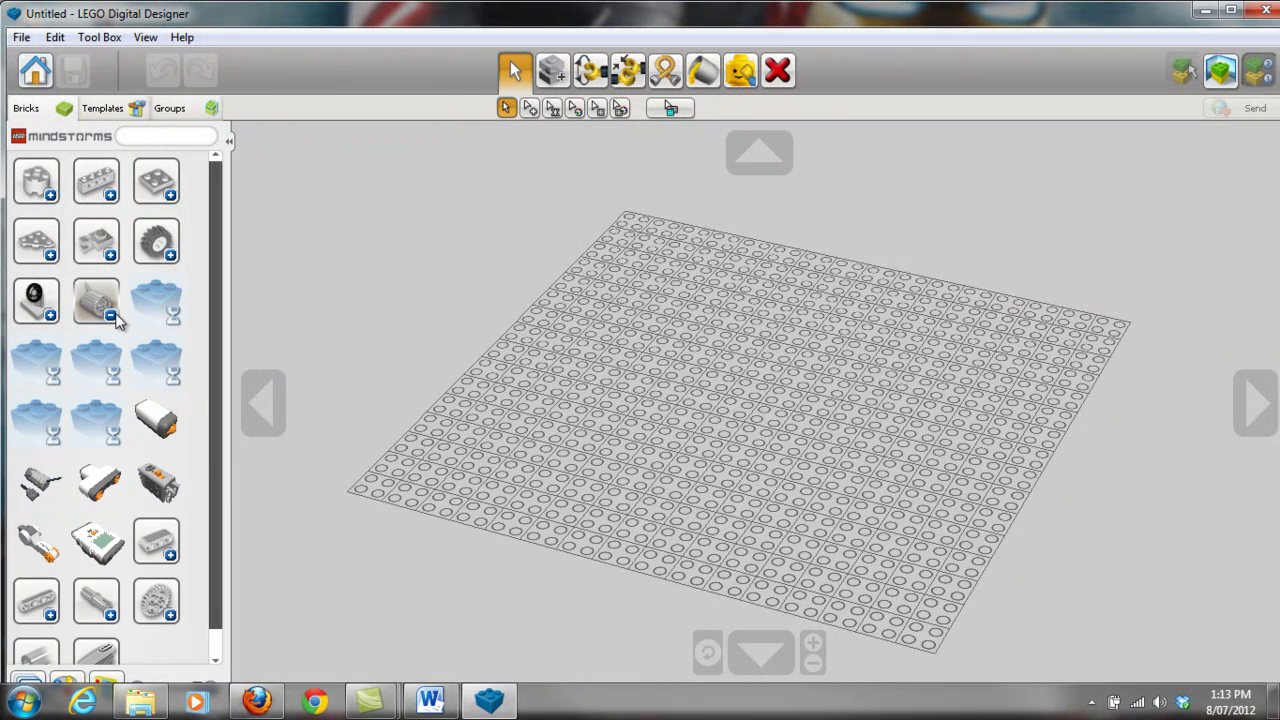
left_click(40, 540)
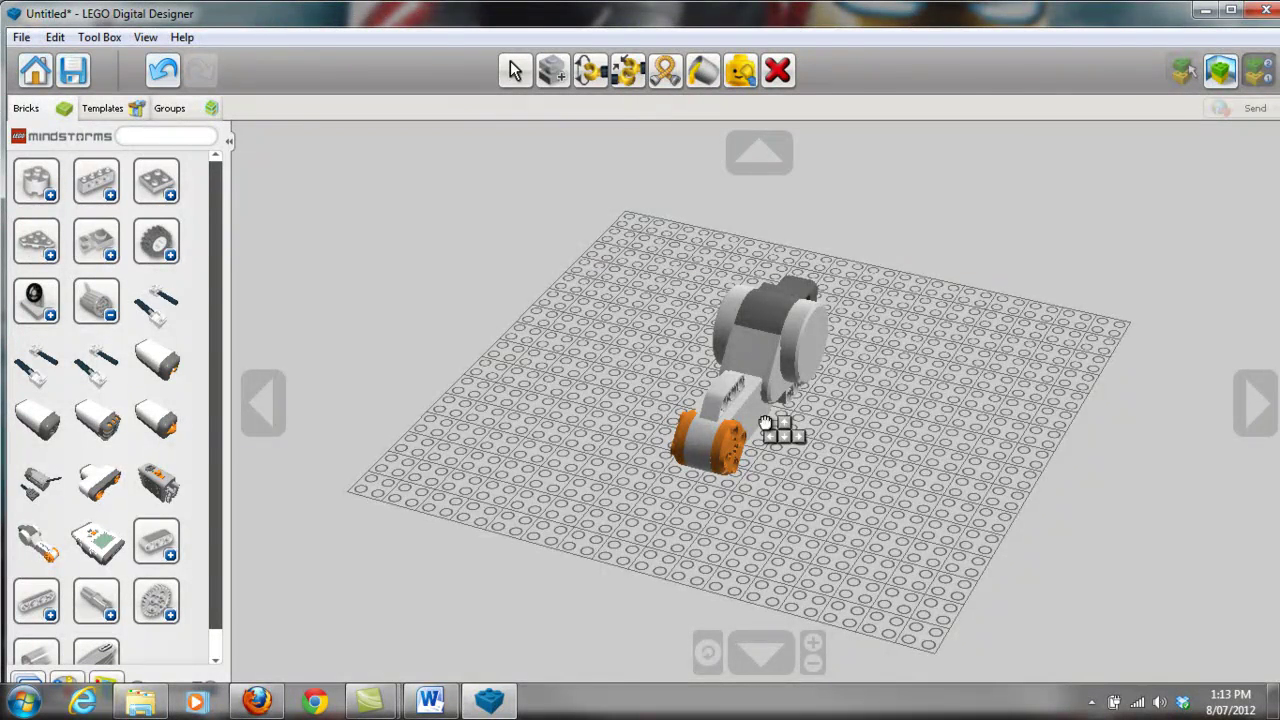
key("Tab")
key("Tab")
key("Tab")
key("Tab")
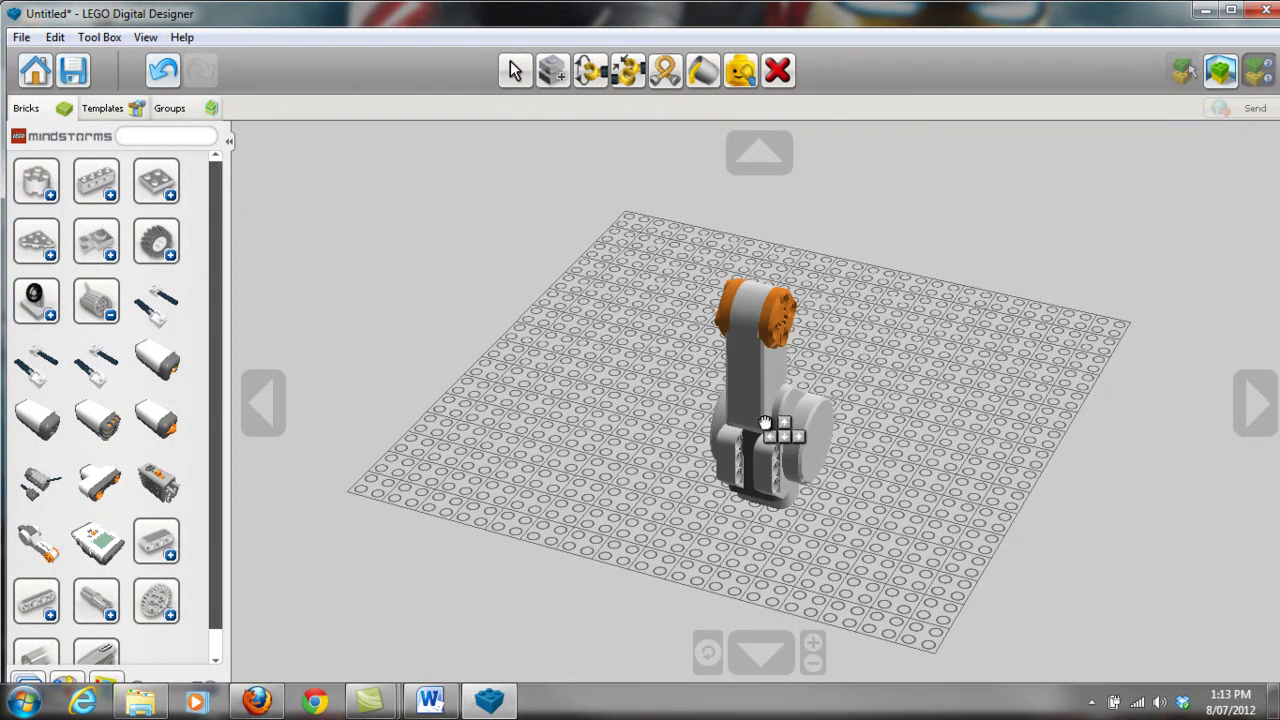
key("Tab")
key("Tab")
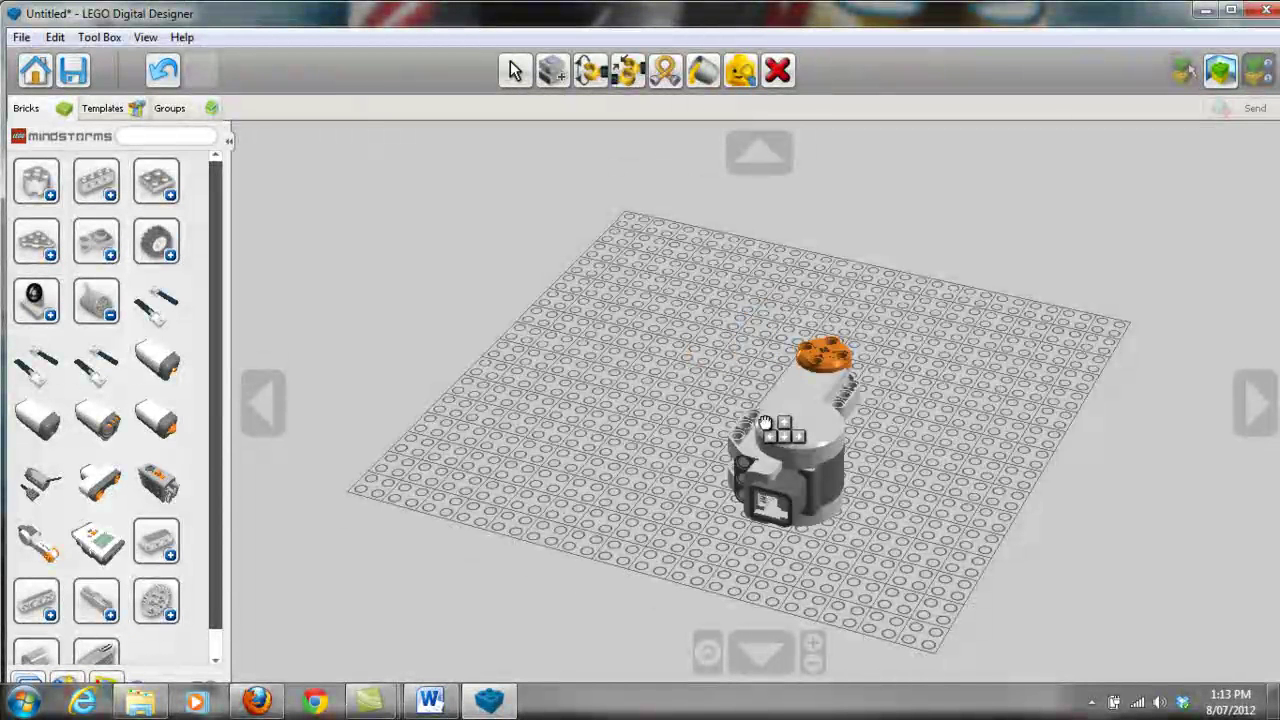
key("Tab")
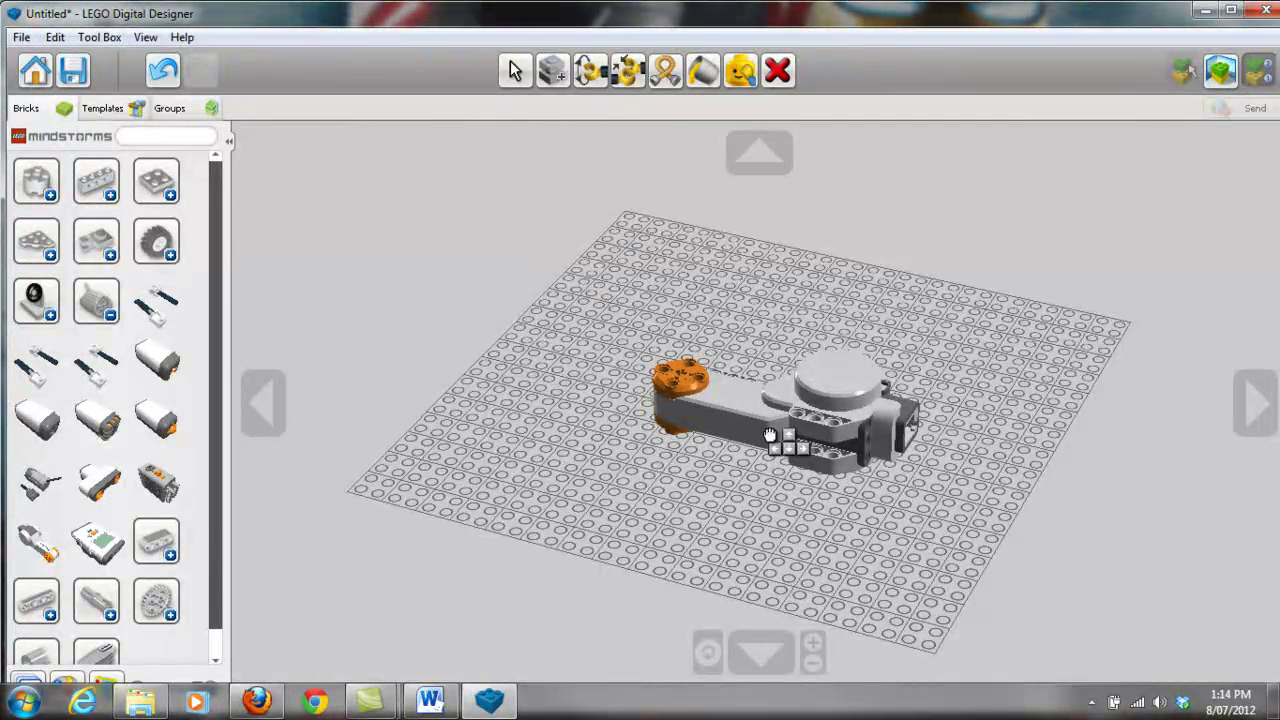
left_click(769, 436)
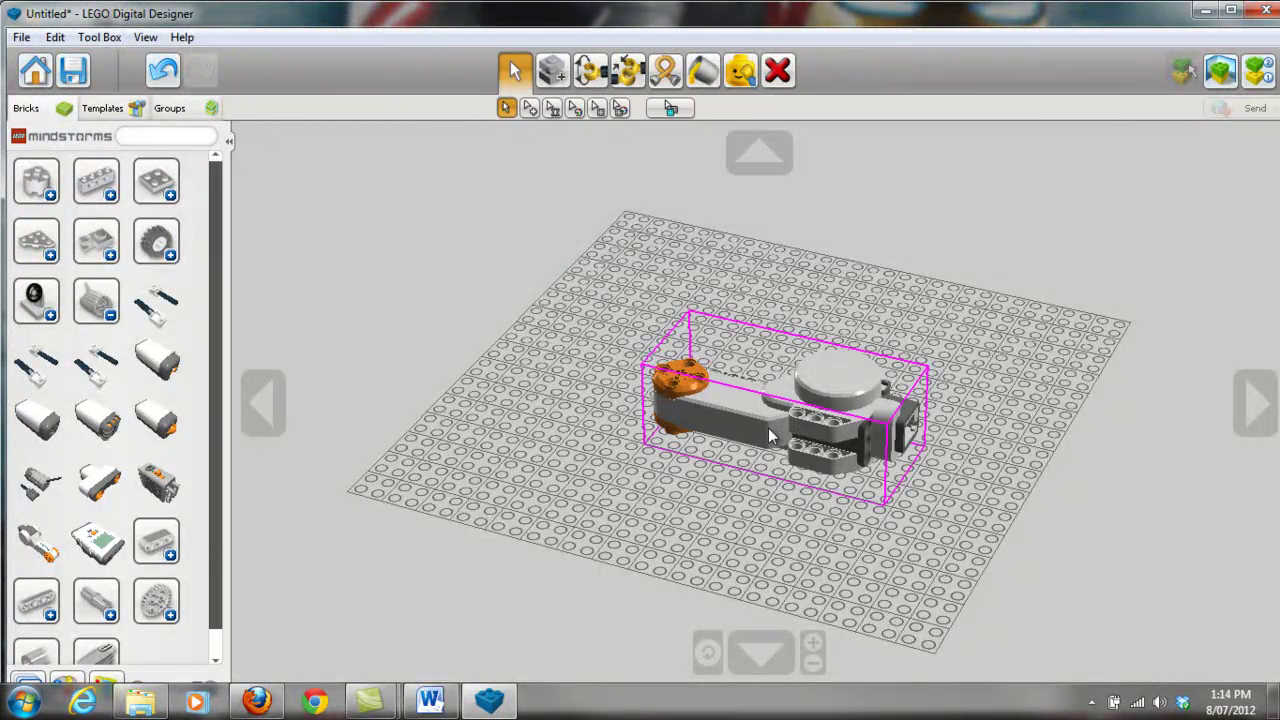
left_click(591, 503)
right_click_drag(591, 503, 917, 549)
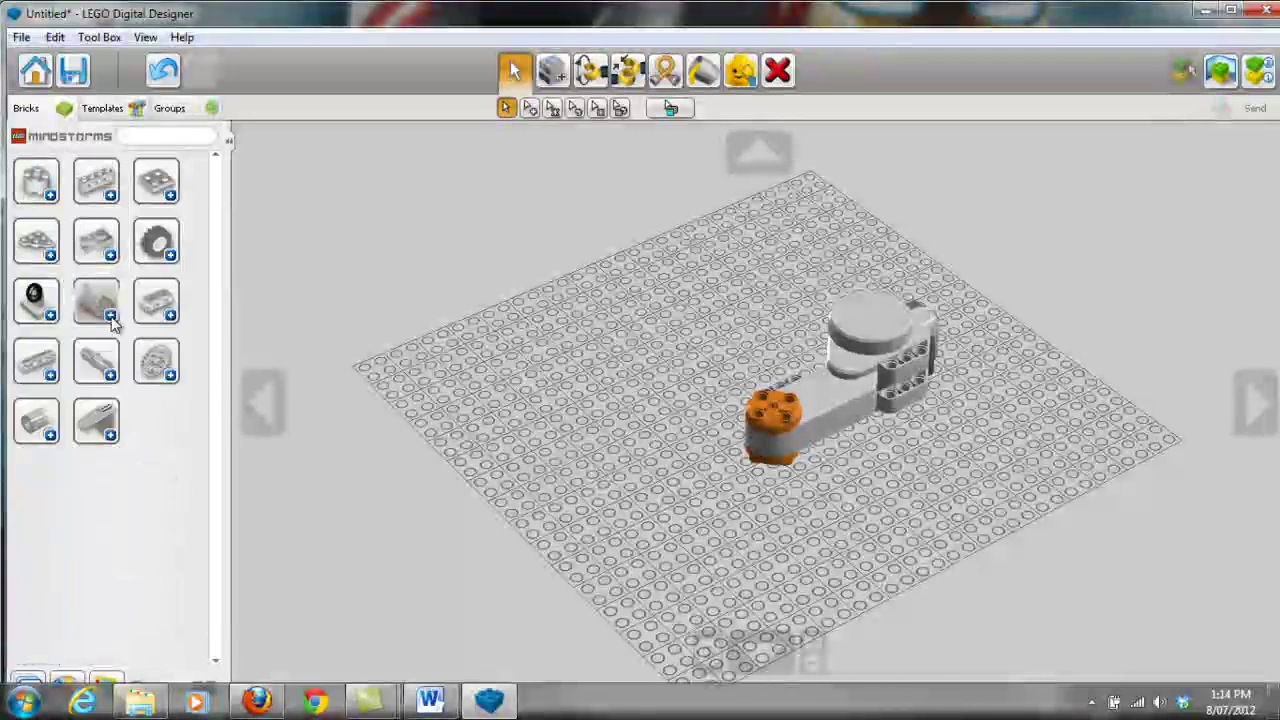
Step: Fit a blue cross-axle bush from the pins and bushes group into the motor's hub
left_click(110, 316)
left_click(155, 360)
scroll(143, 405, "down", 3)
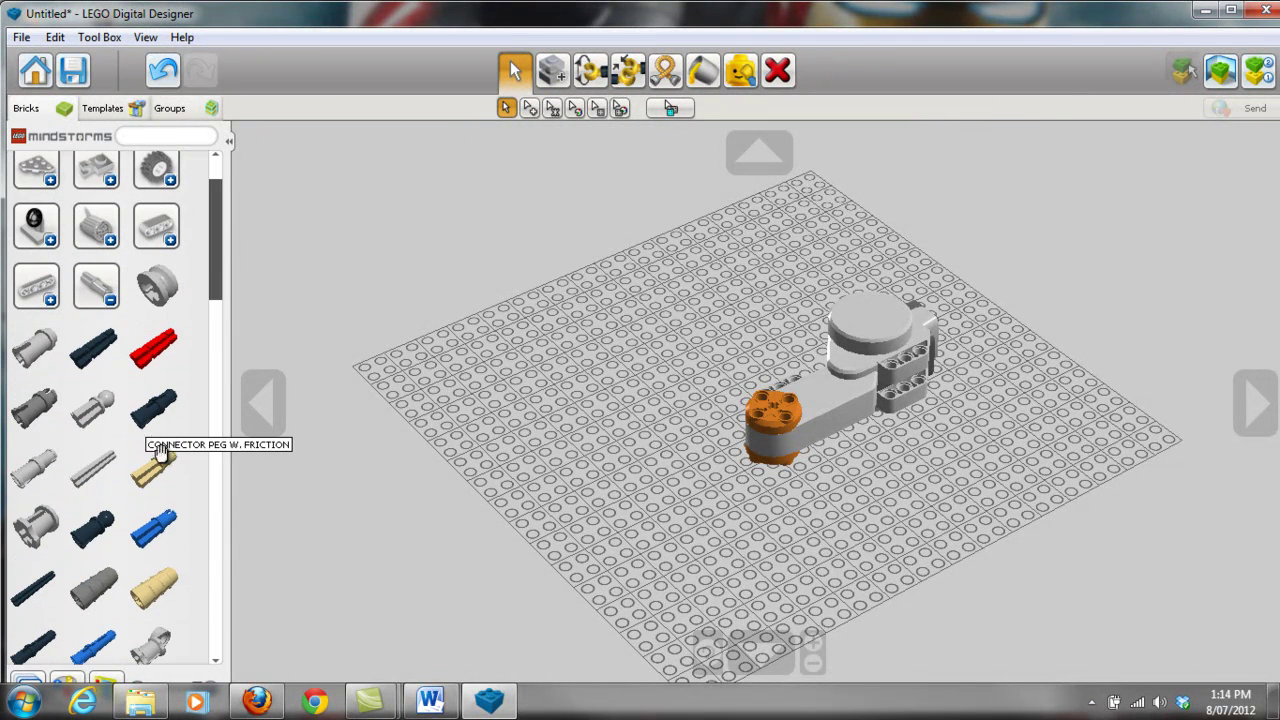
left_click(153, 527)
scroll(760, 466, "up", 2)
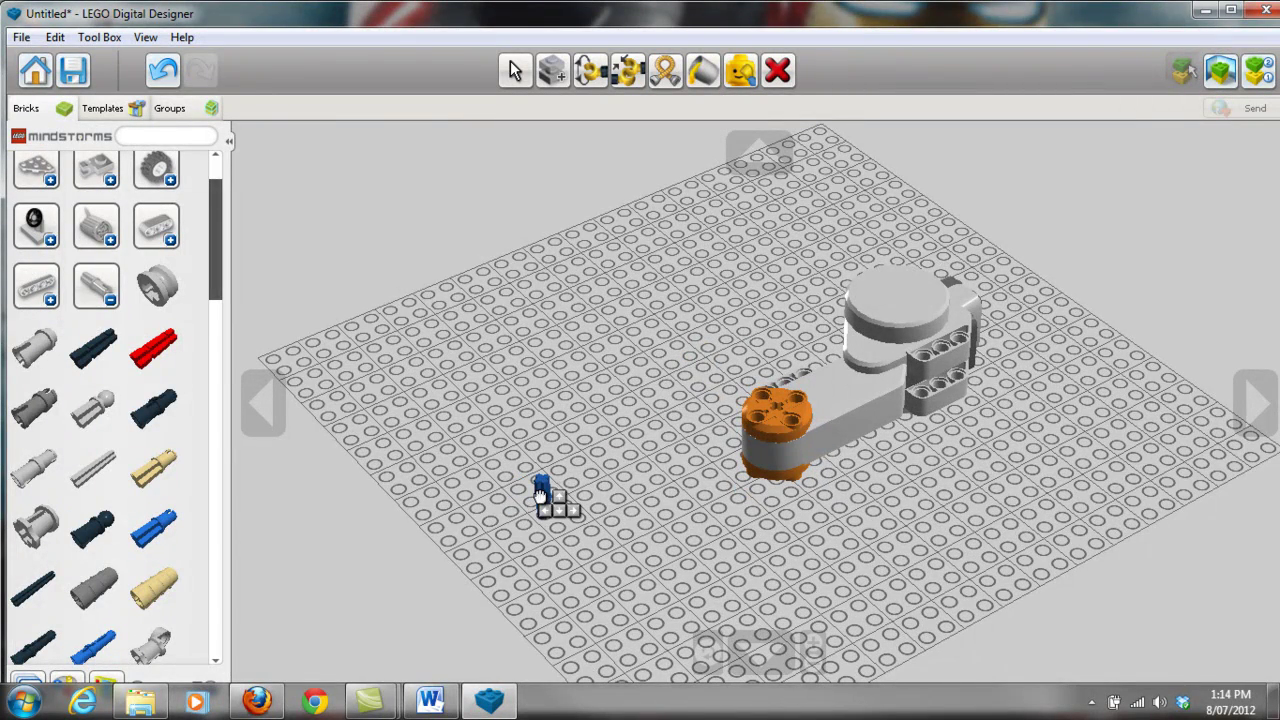
left_click(754, 396)
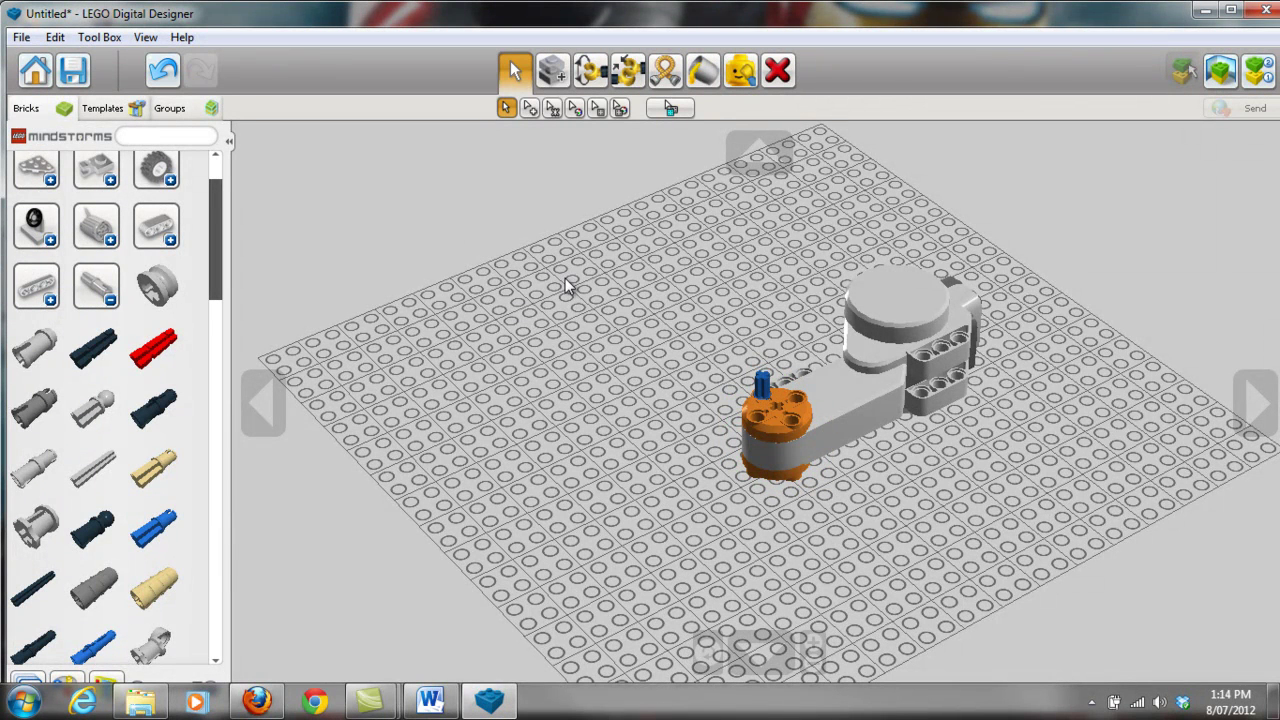
Step: Clone the blue bush into a second hub hole and return to the Select tool
left_click(550, 72)
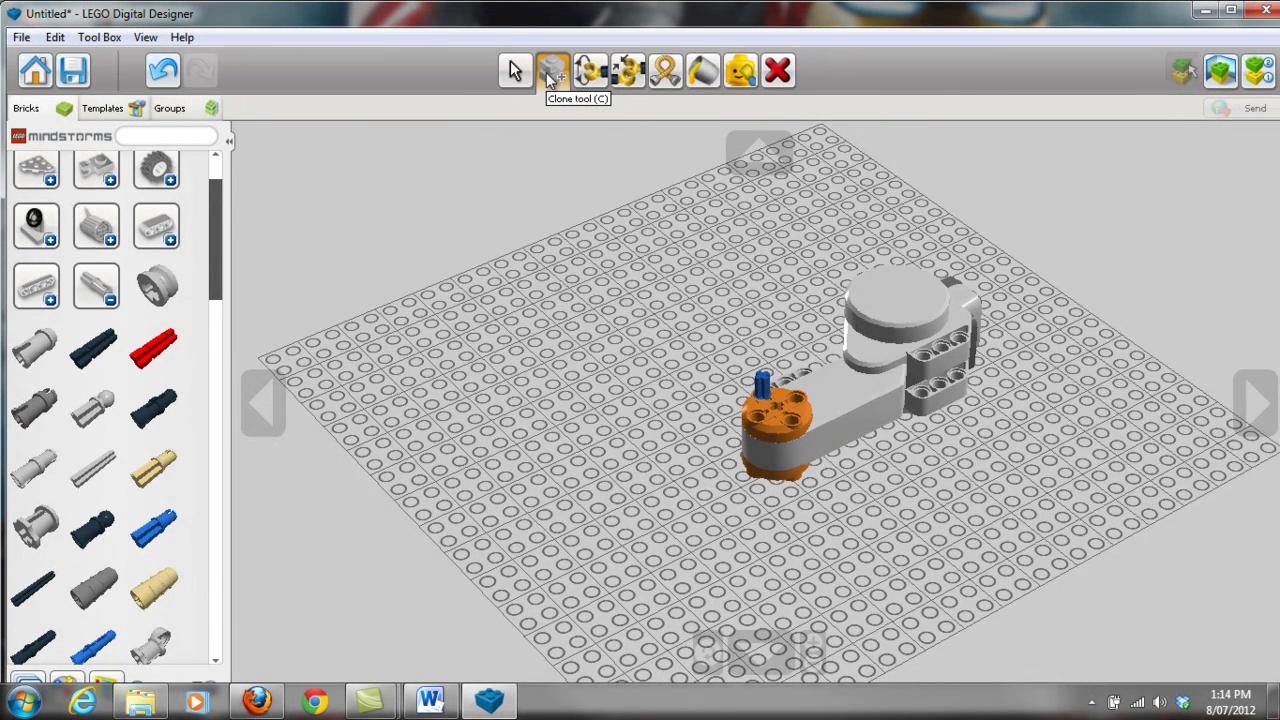
left_click(762, 390)
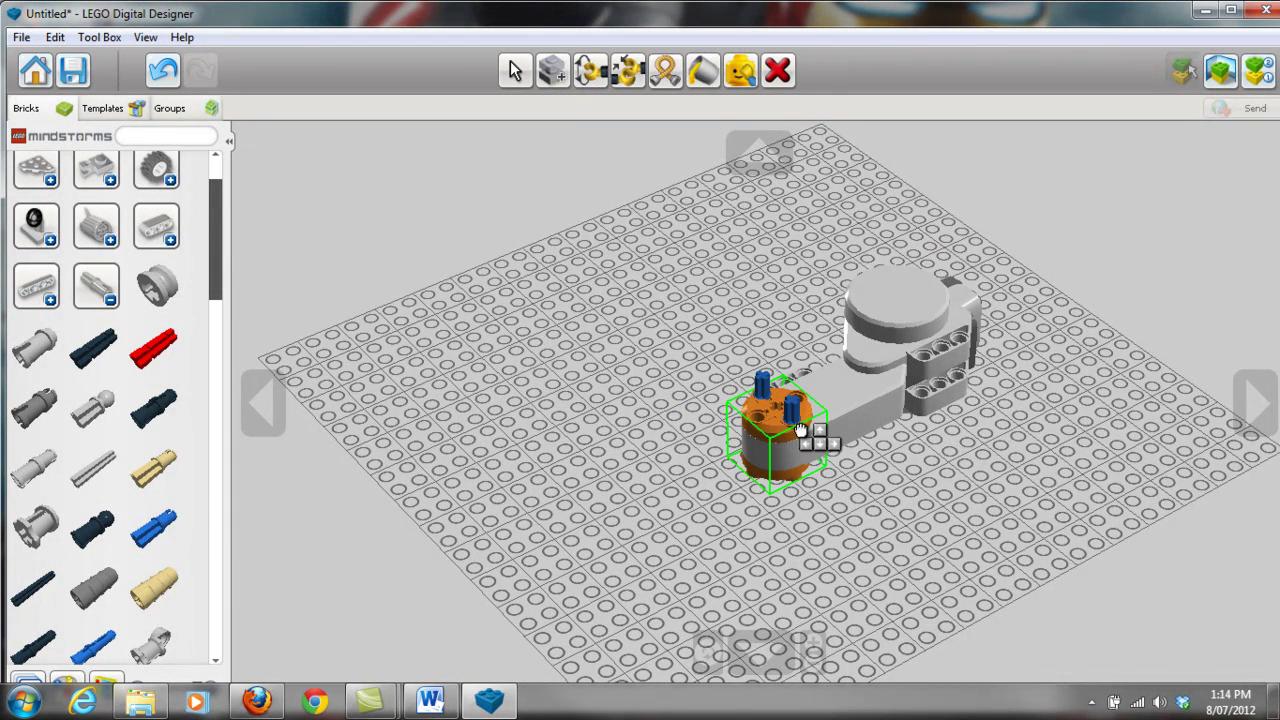
left_click(810, 439)
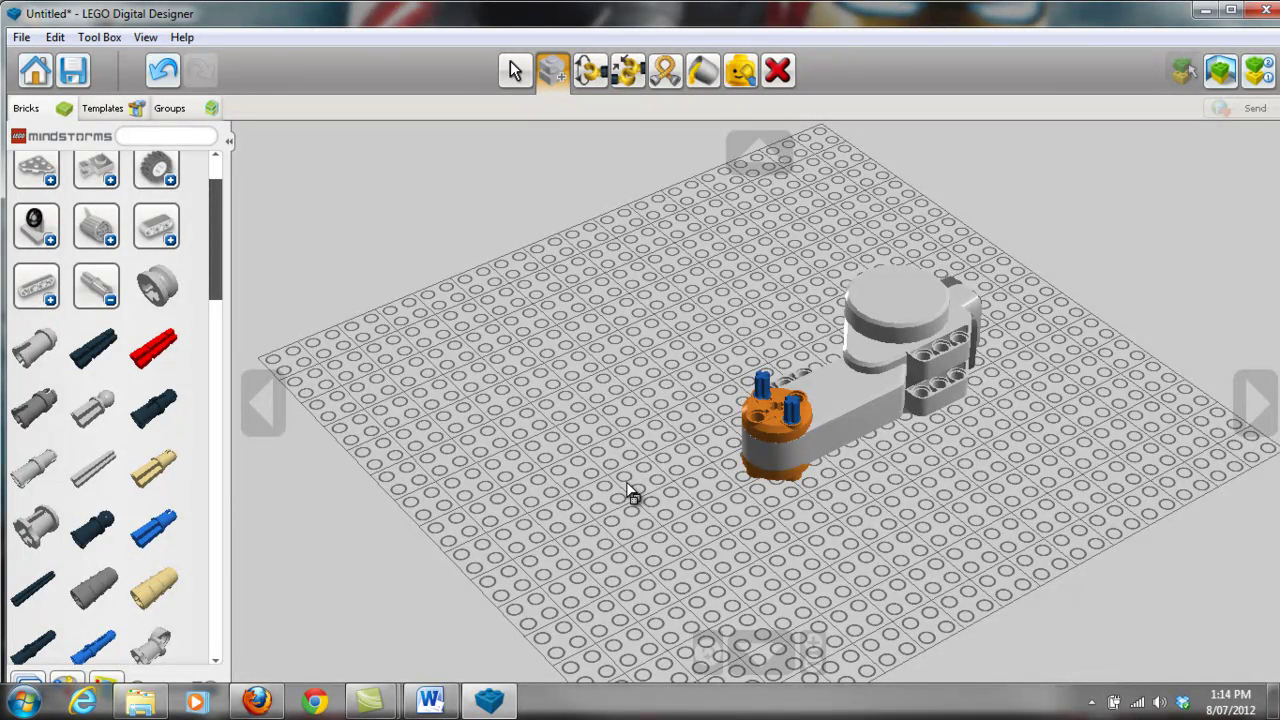
key("v")
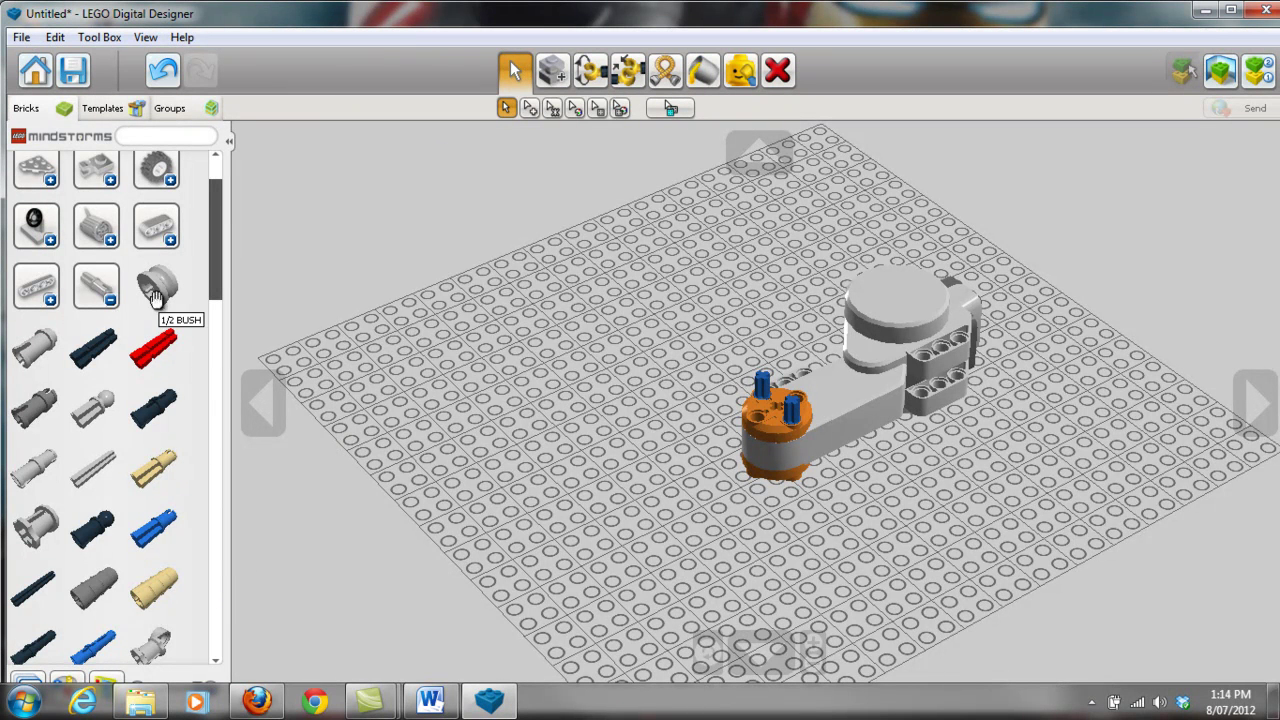
Step: Lay a large black gear flat and mount it on the hub over the blue bushes
left_click(110, 299)
left_click(172, 384)
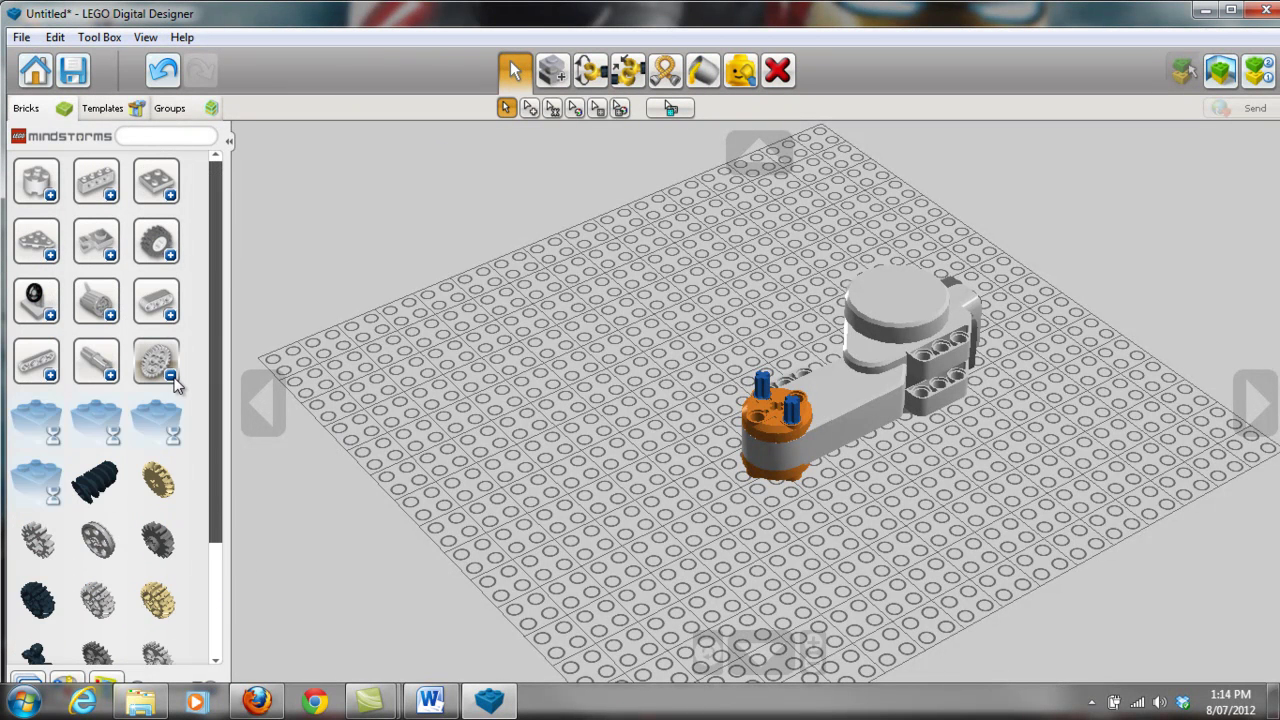
scroll(150, 490, "down", 3)
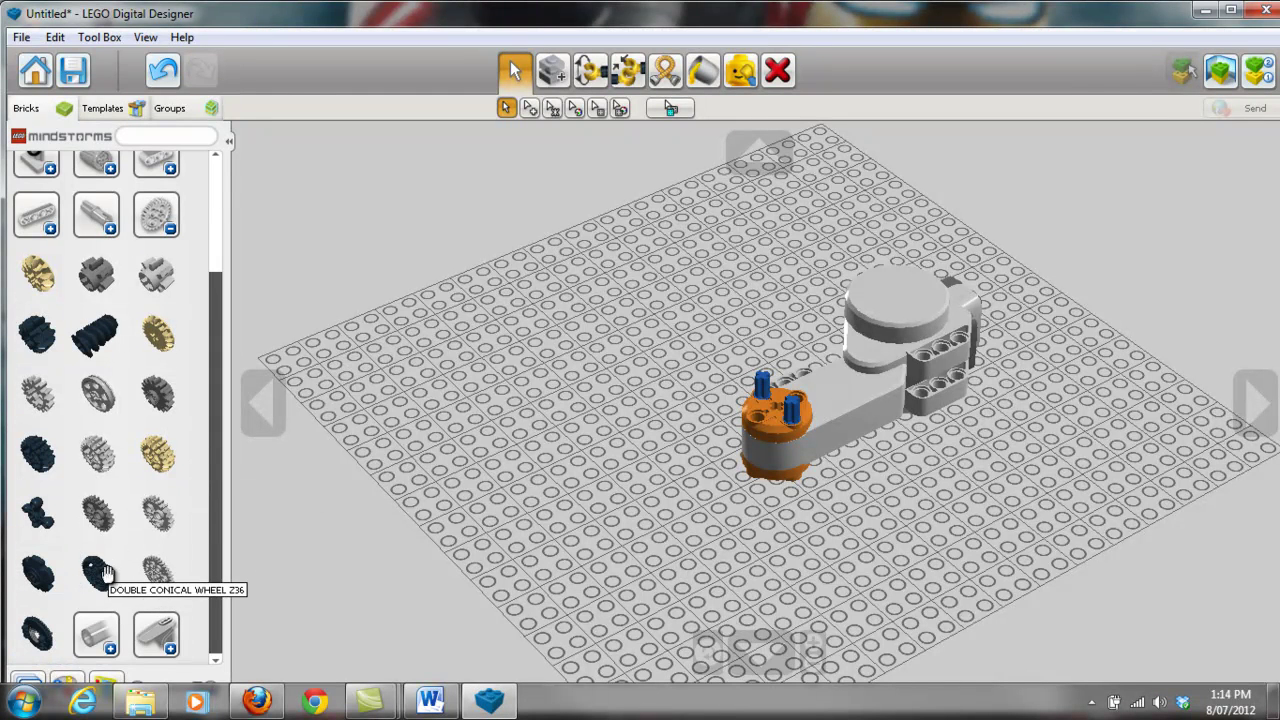
left_click(107, 573)
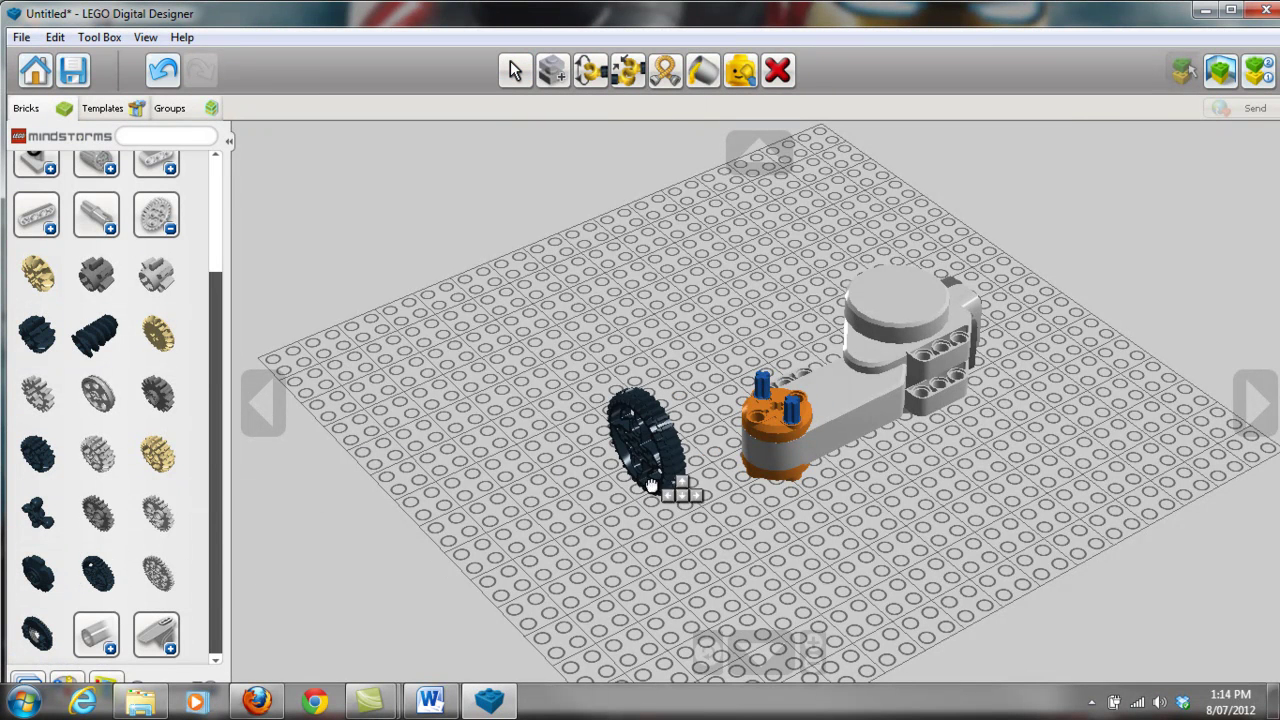
key("Down")
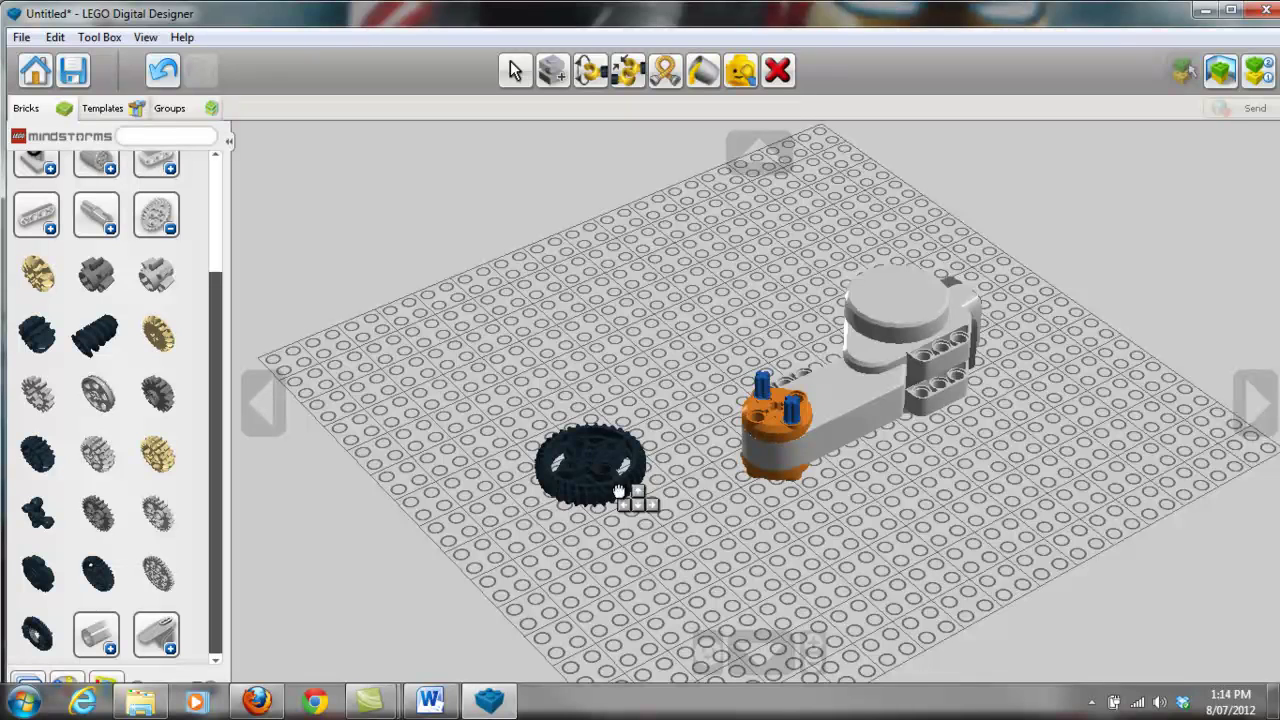
key("Left")
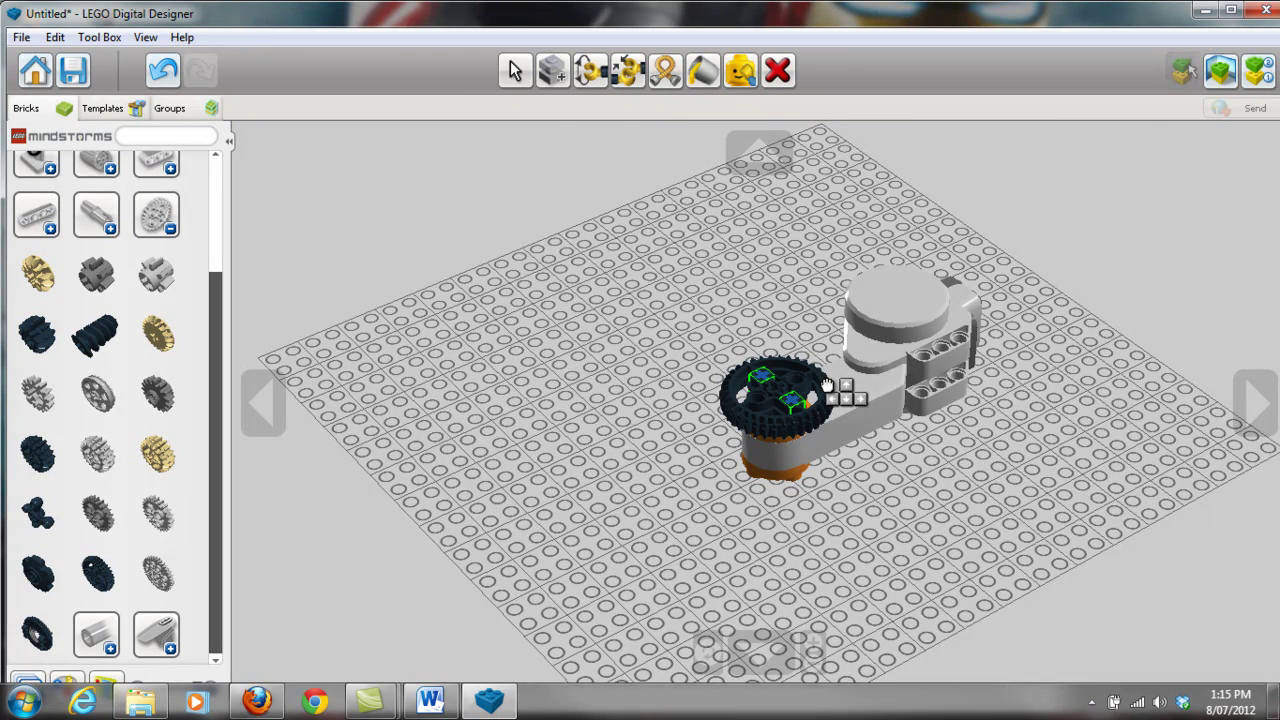
left_click(828, 386)
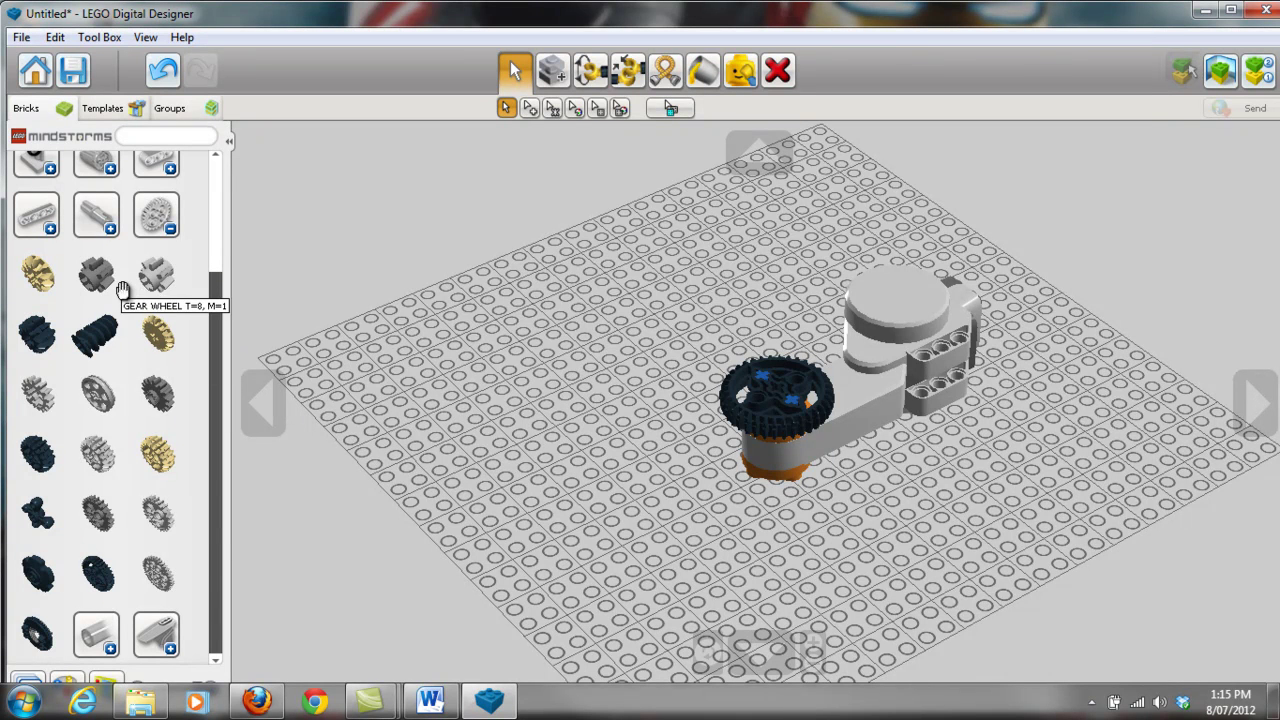
Step: Insert a black connector peg upright into the black gear
left_click(110, 229)
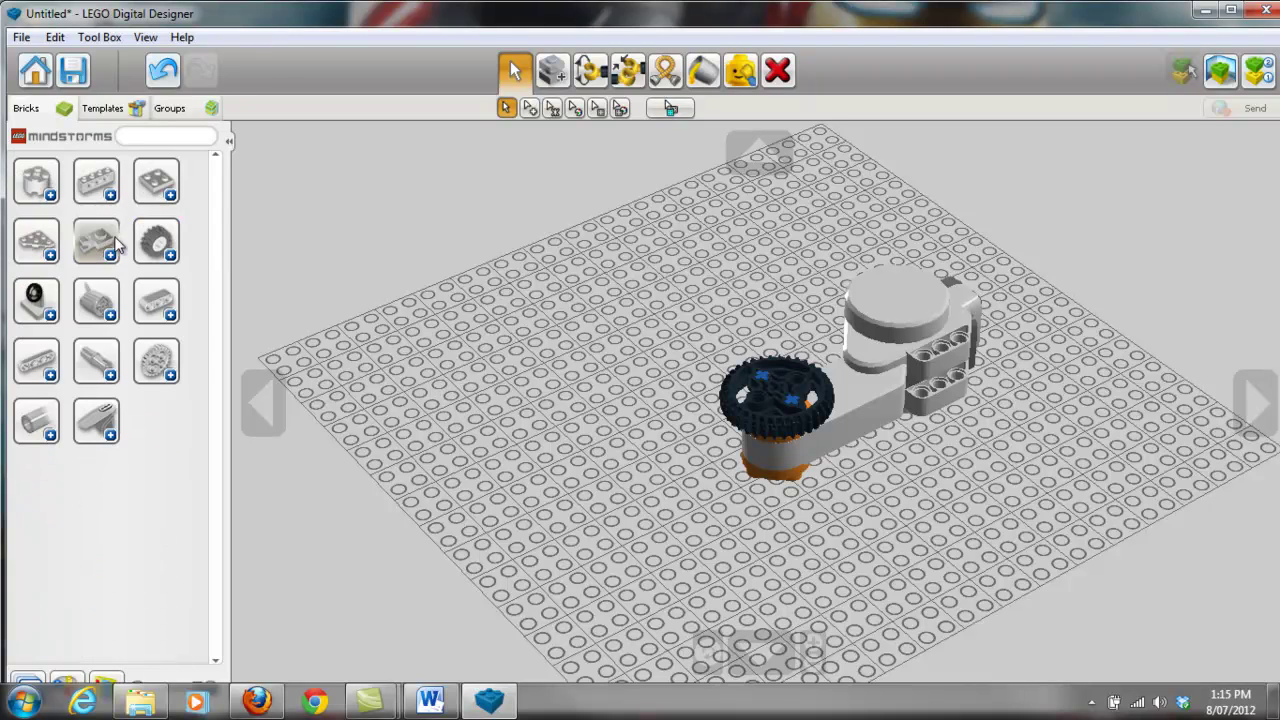
left_click(110, 372)
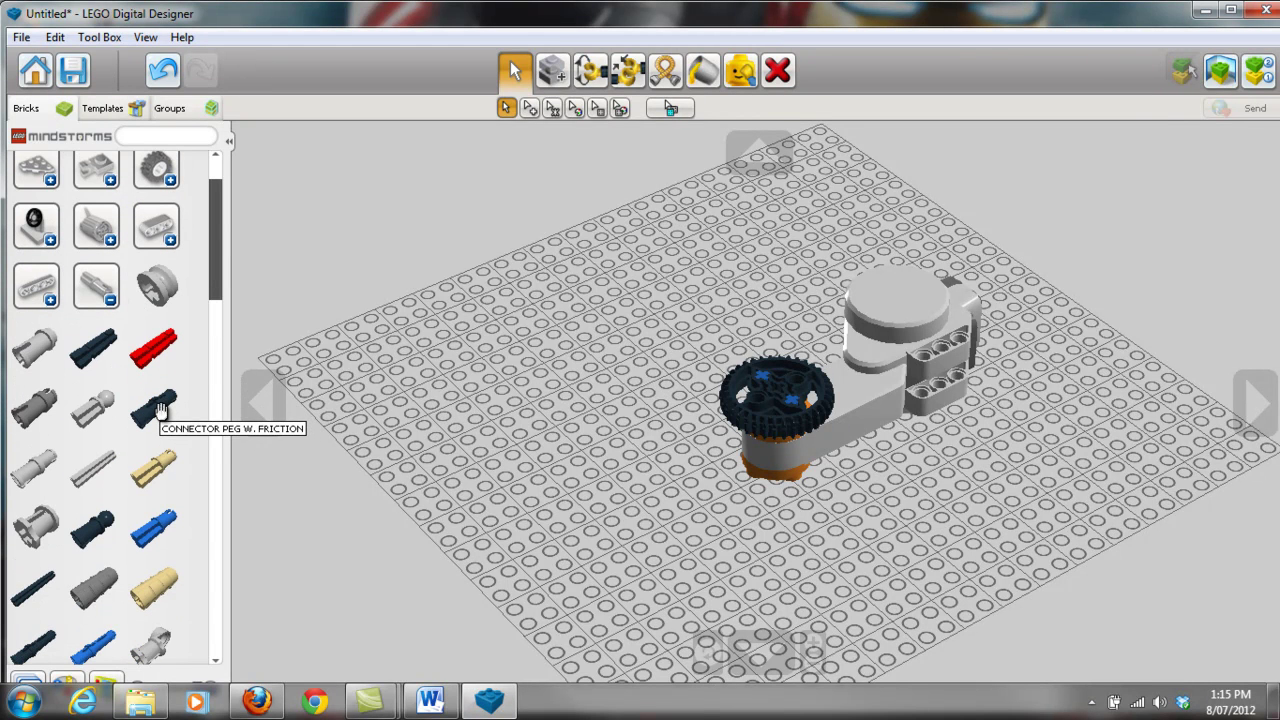
left_click(152, 412)
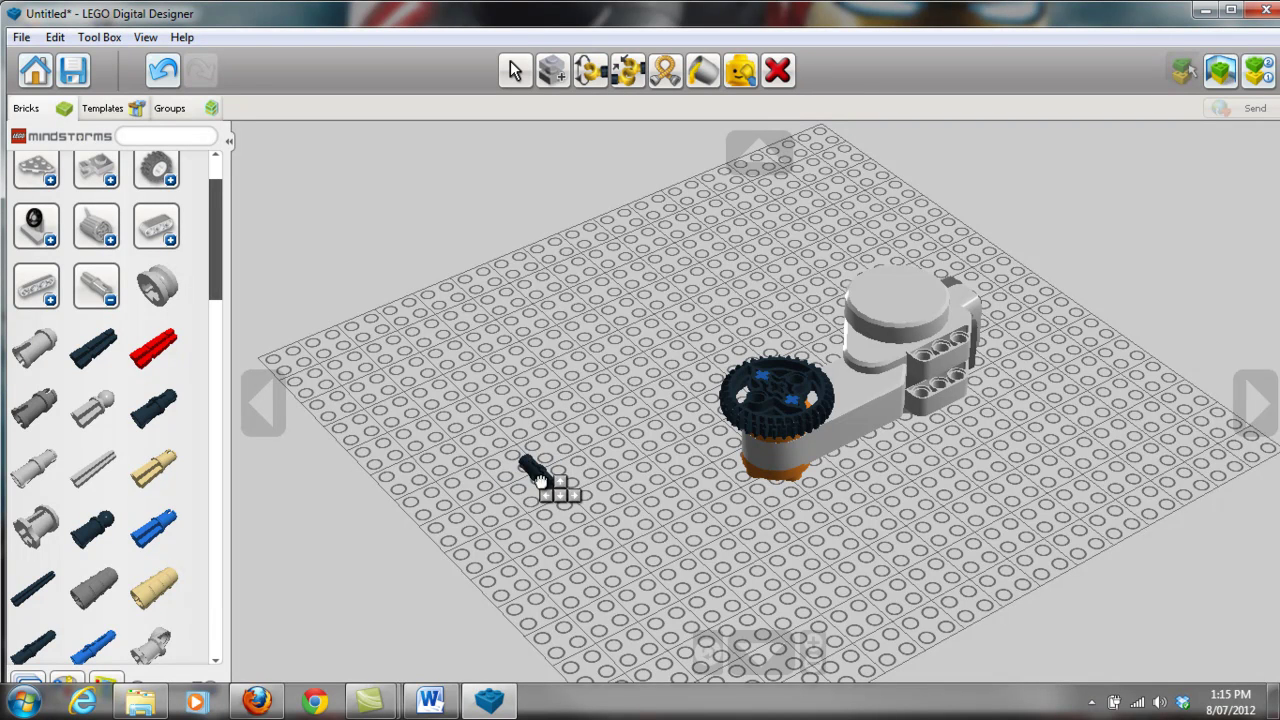
left_click(770, 400)
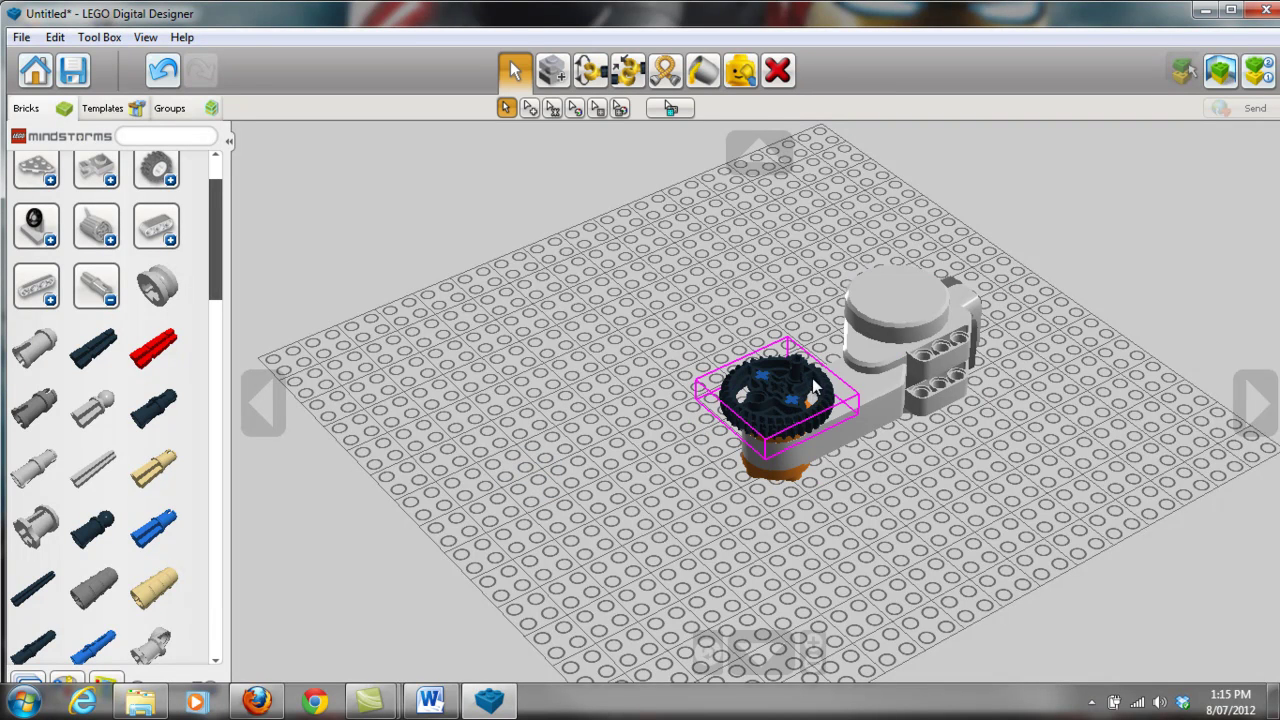
Step: Clone the peg into a second gear hole, then return to the Select tool
key("c")
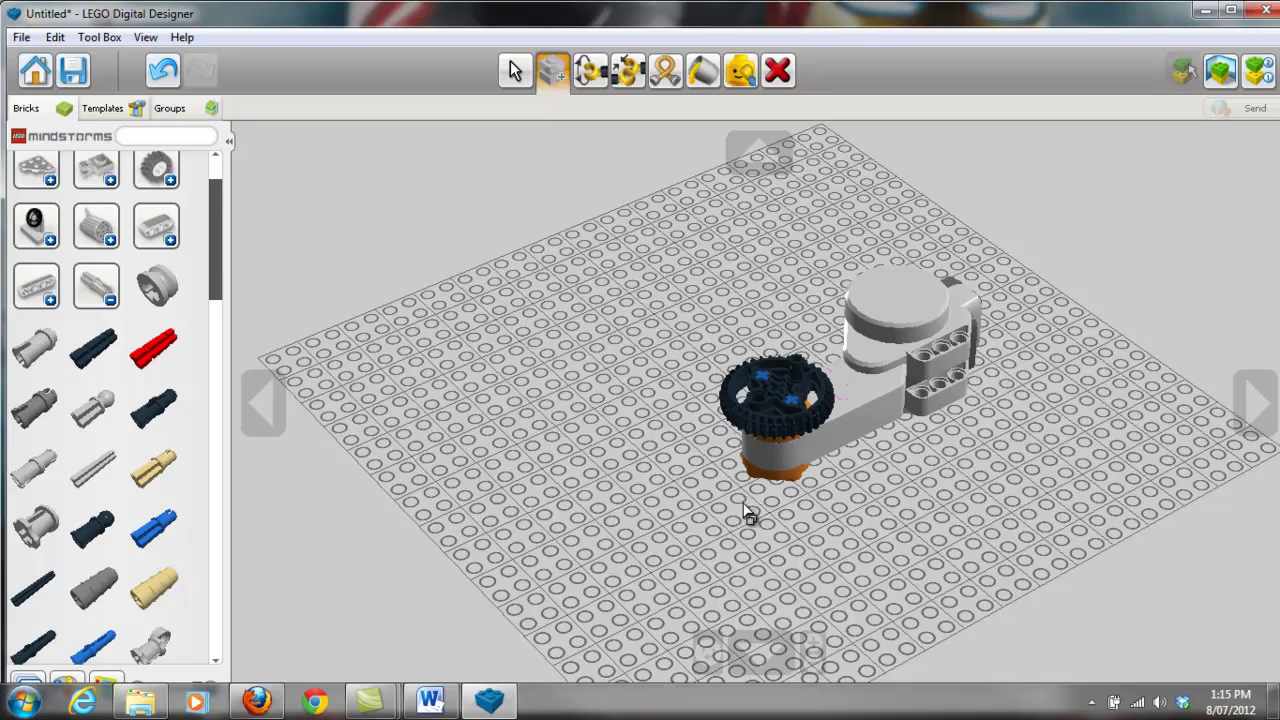
left_click(805, 390)
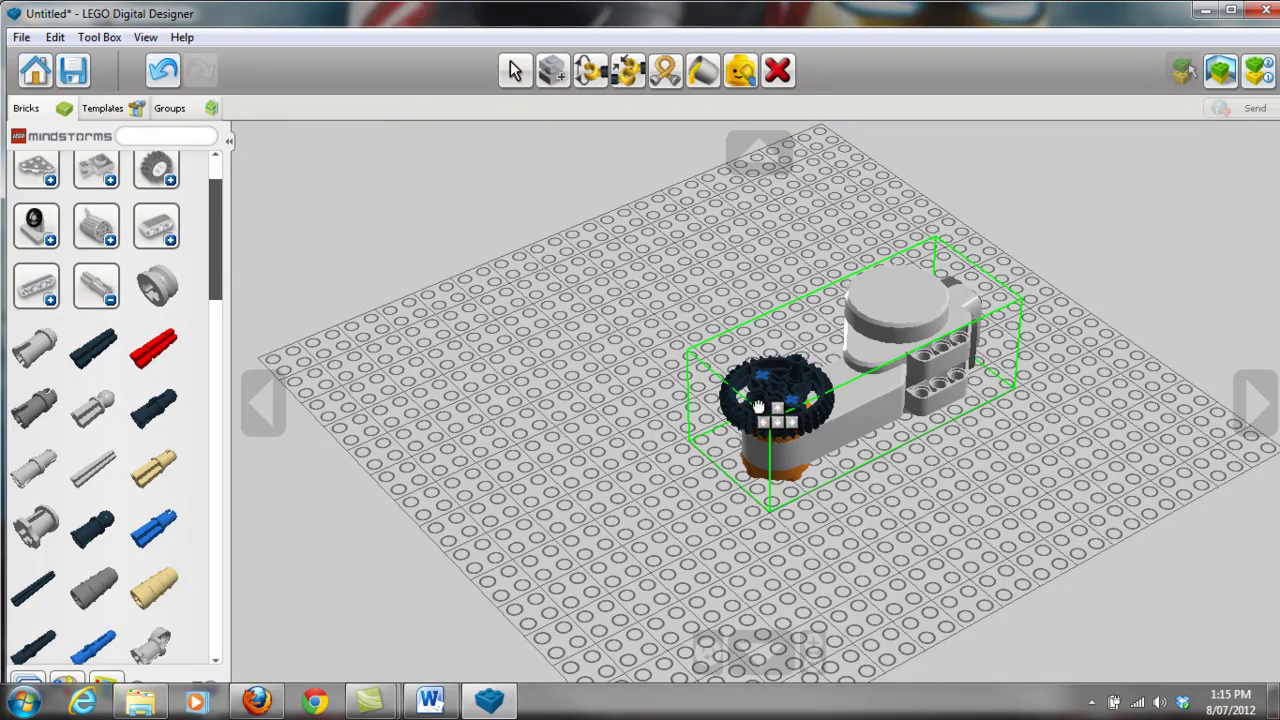
scroll(758, 406, "up", 5)
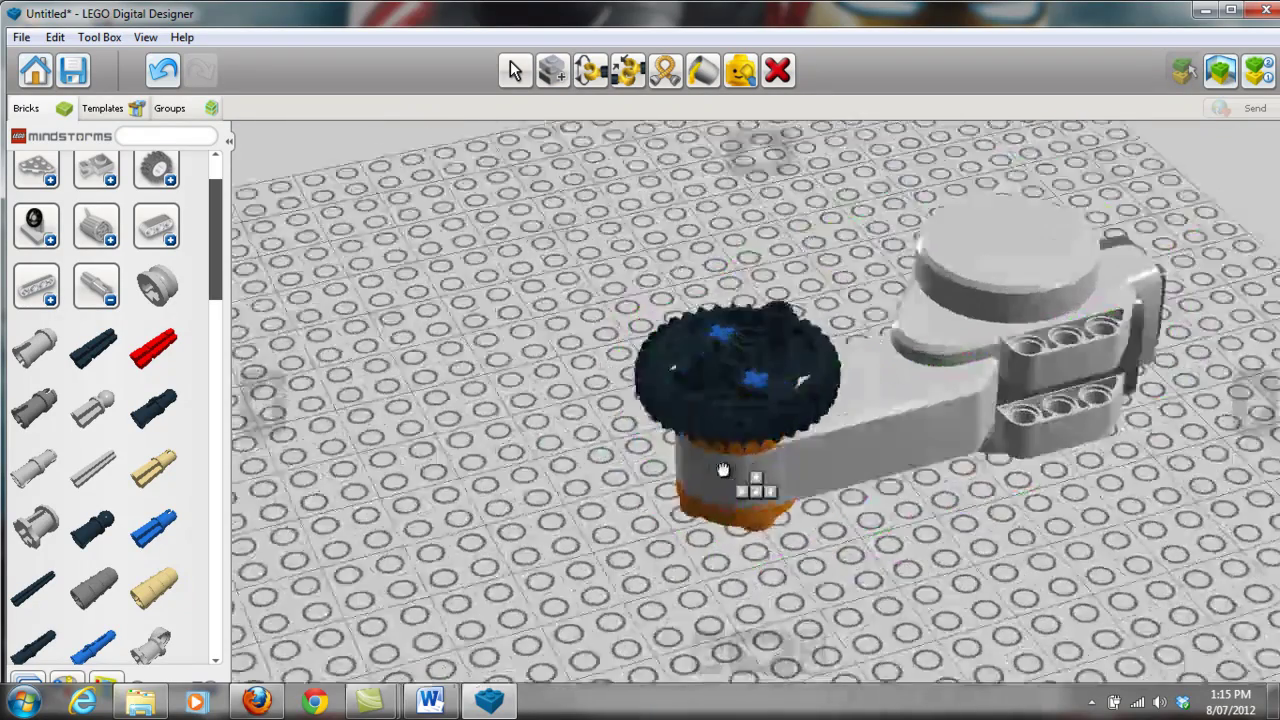
right_click_drag(723, 470, 640, 358)
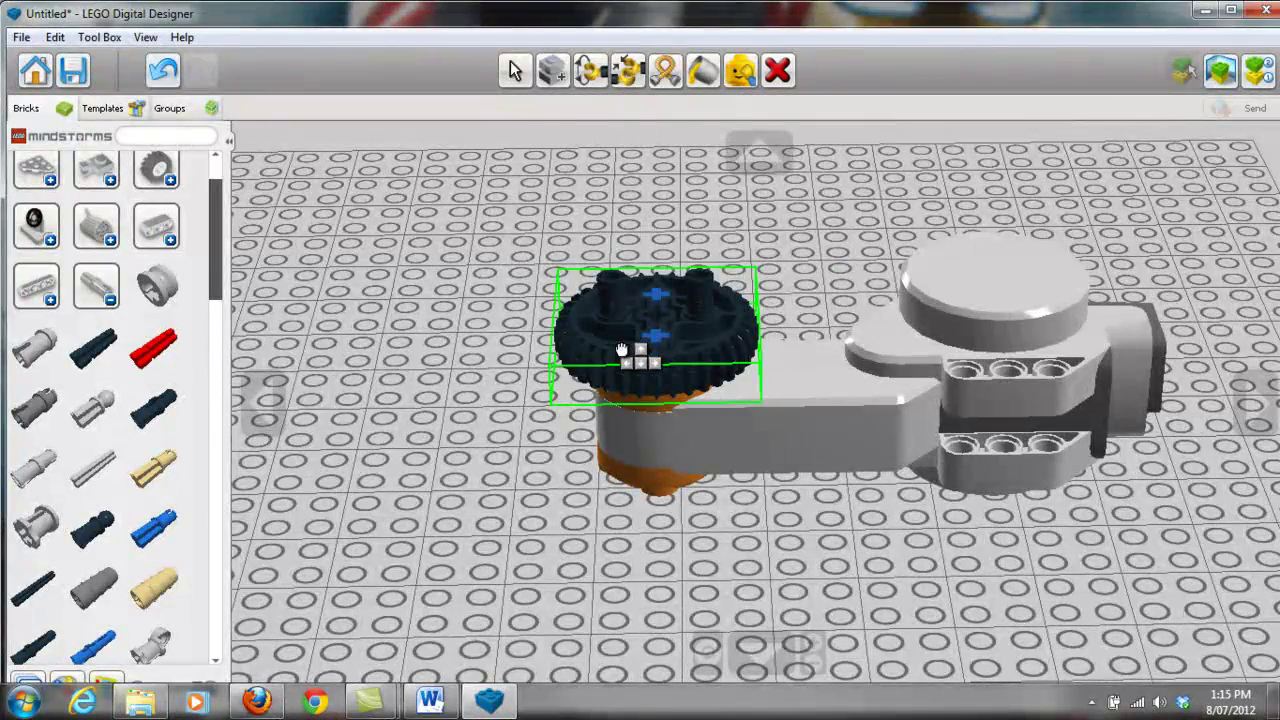
left_click(621, 350)
right_click_drag(563, 514, 622, 540)
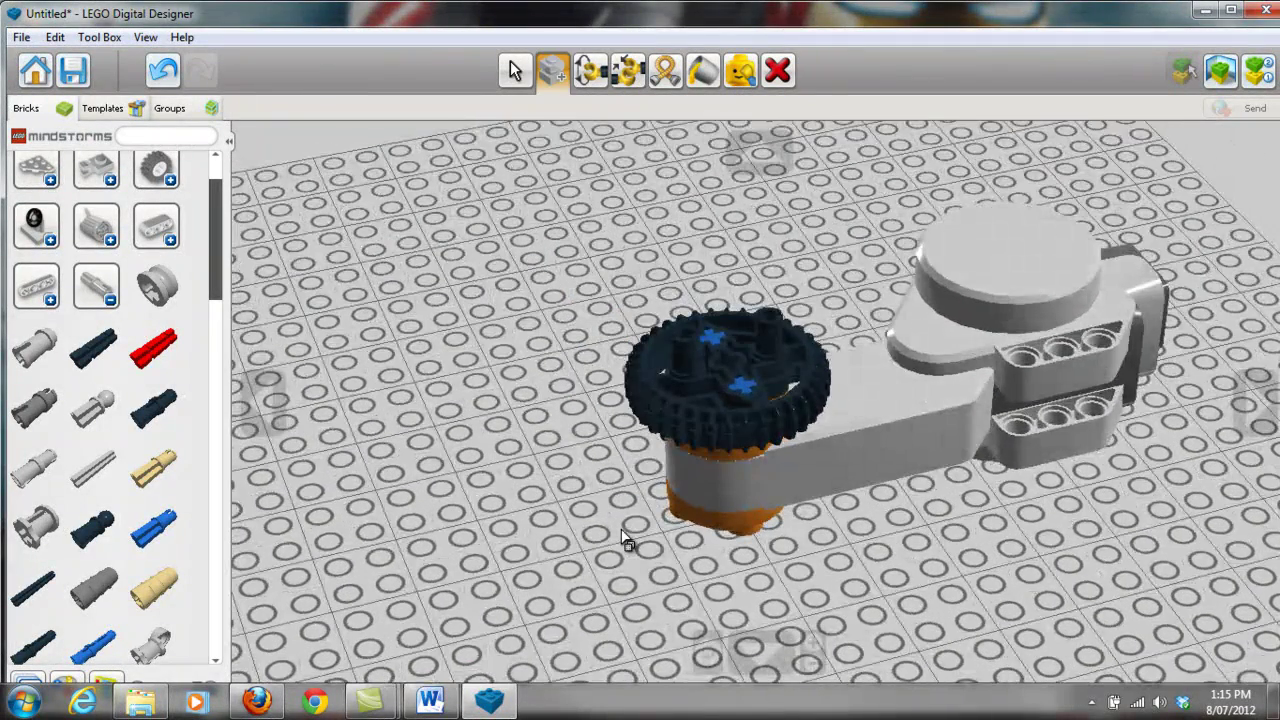
key("v")
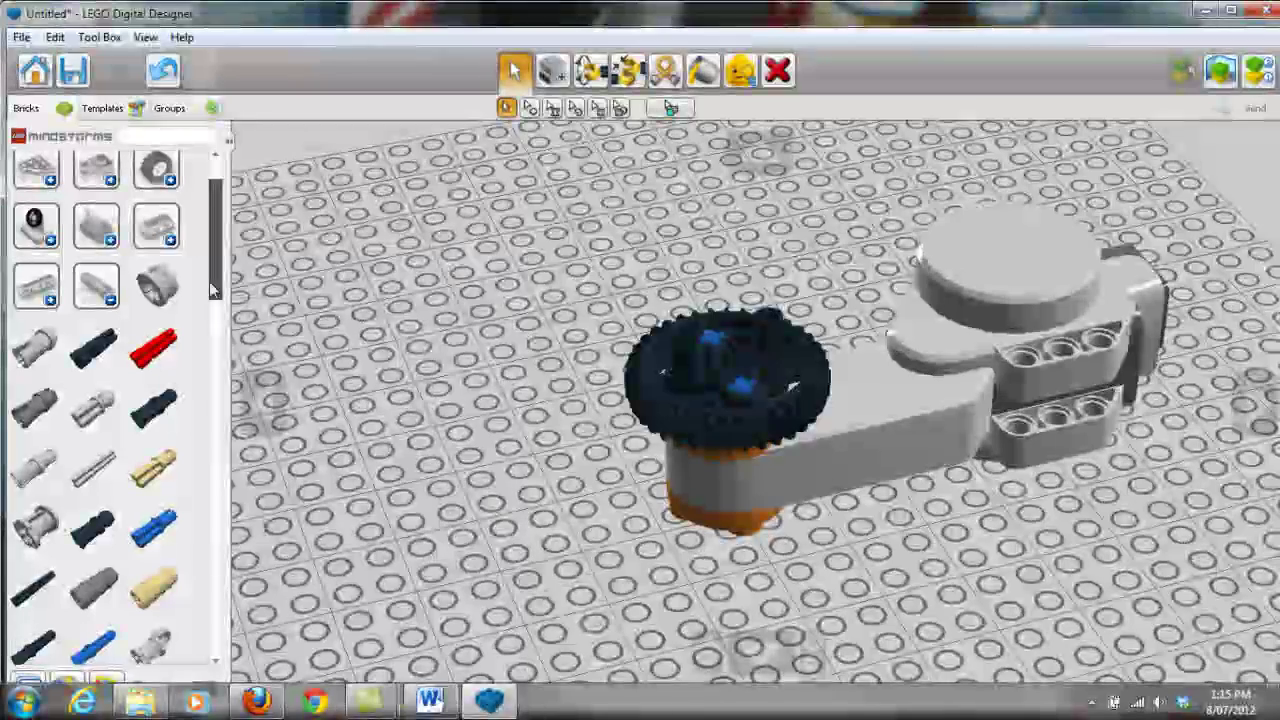
Step: Place a black Technic 7M half beam, turned left-right, on top of the gear
left_click(115, 305)
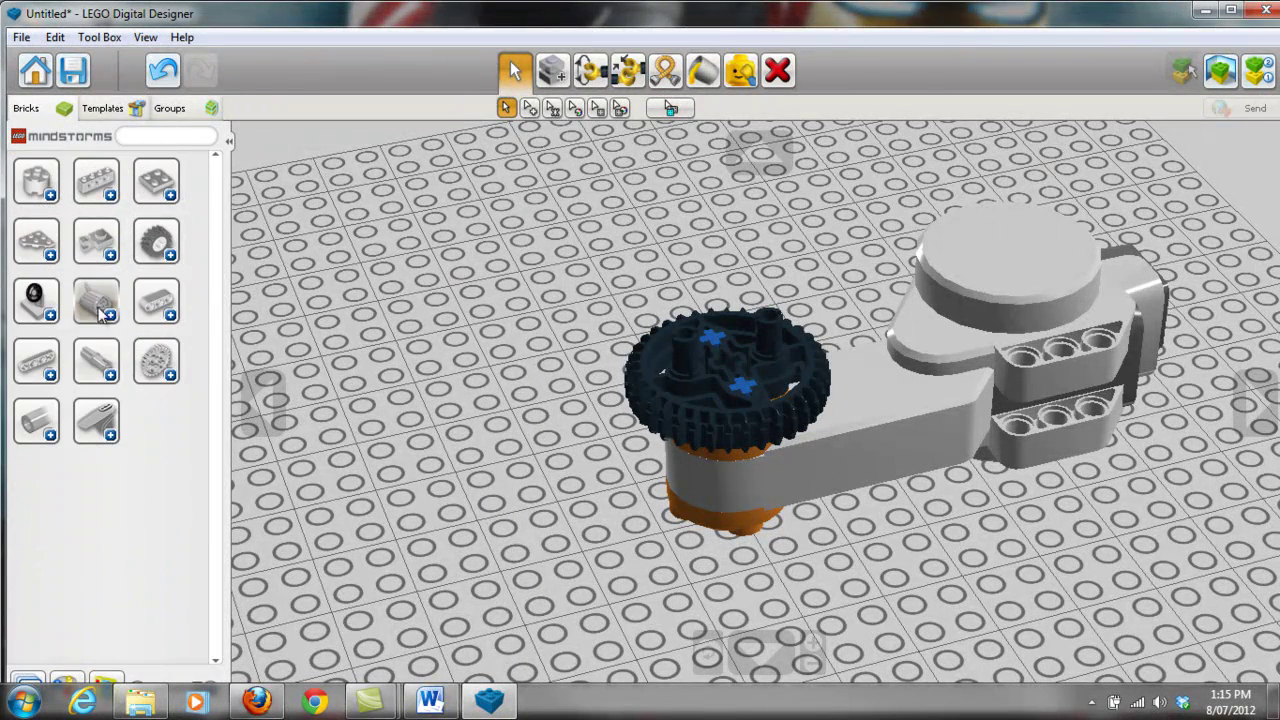
left_click(55, 375)
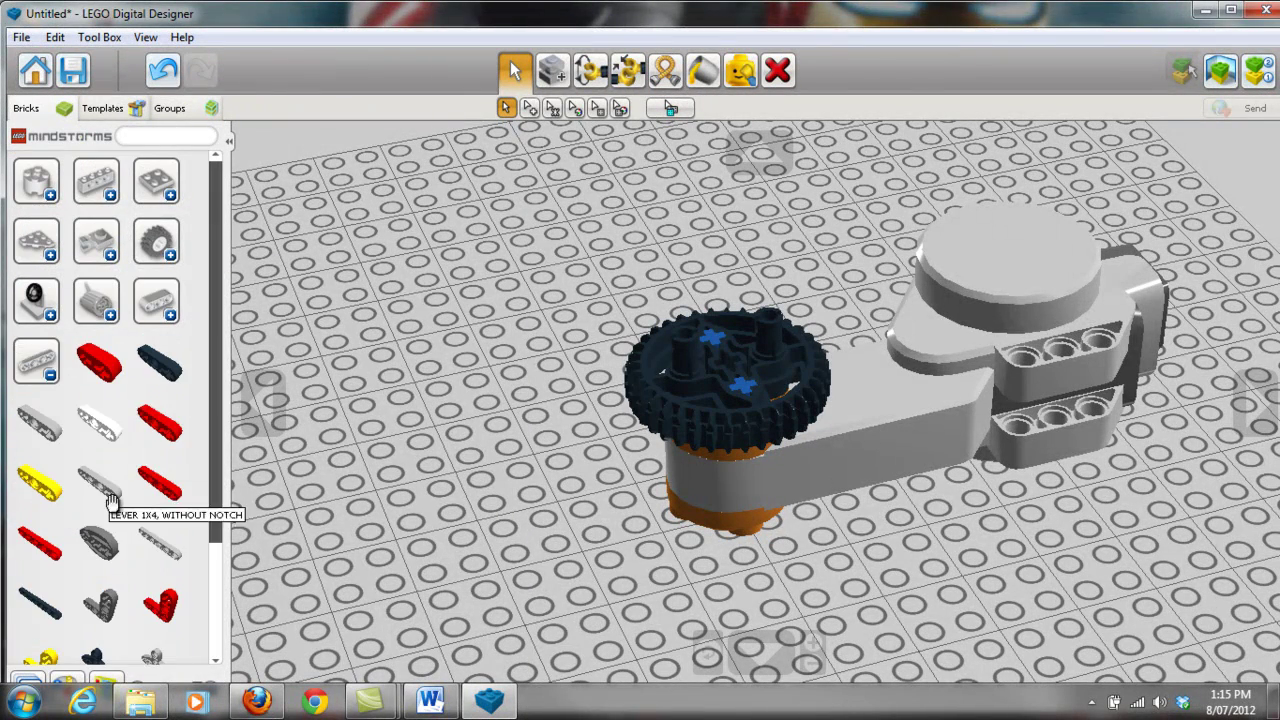
scroll(110, 460, "down", 1)
left_click(40, 530)
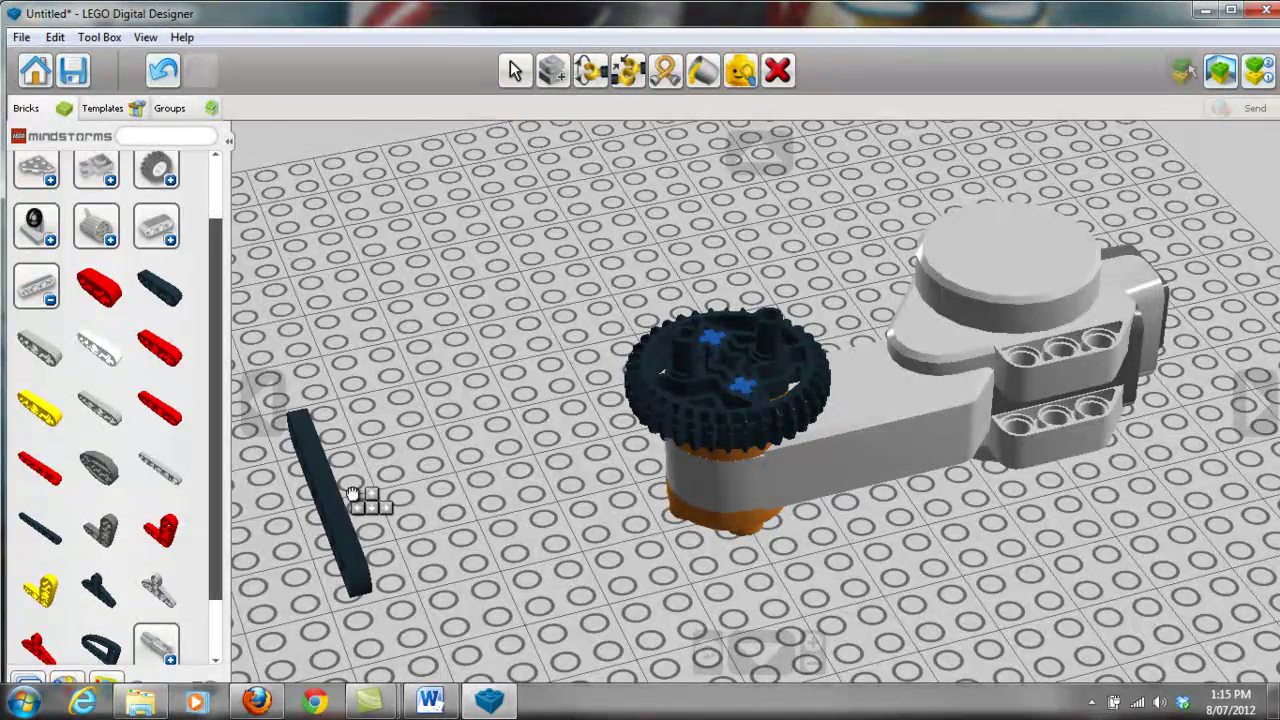
key("Left")
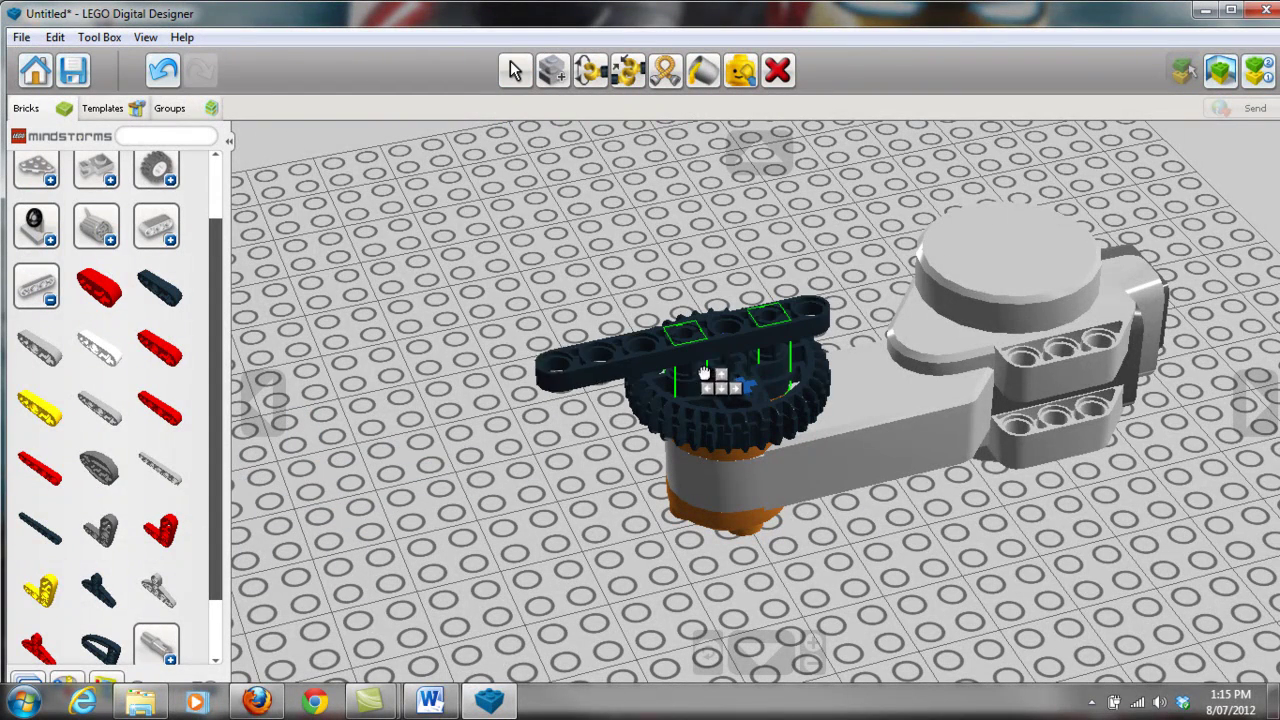
left_click(722, 366)
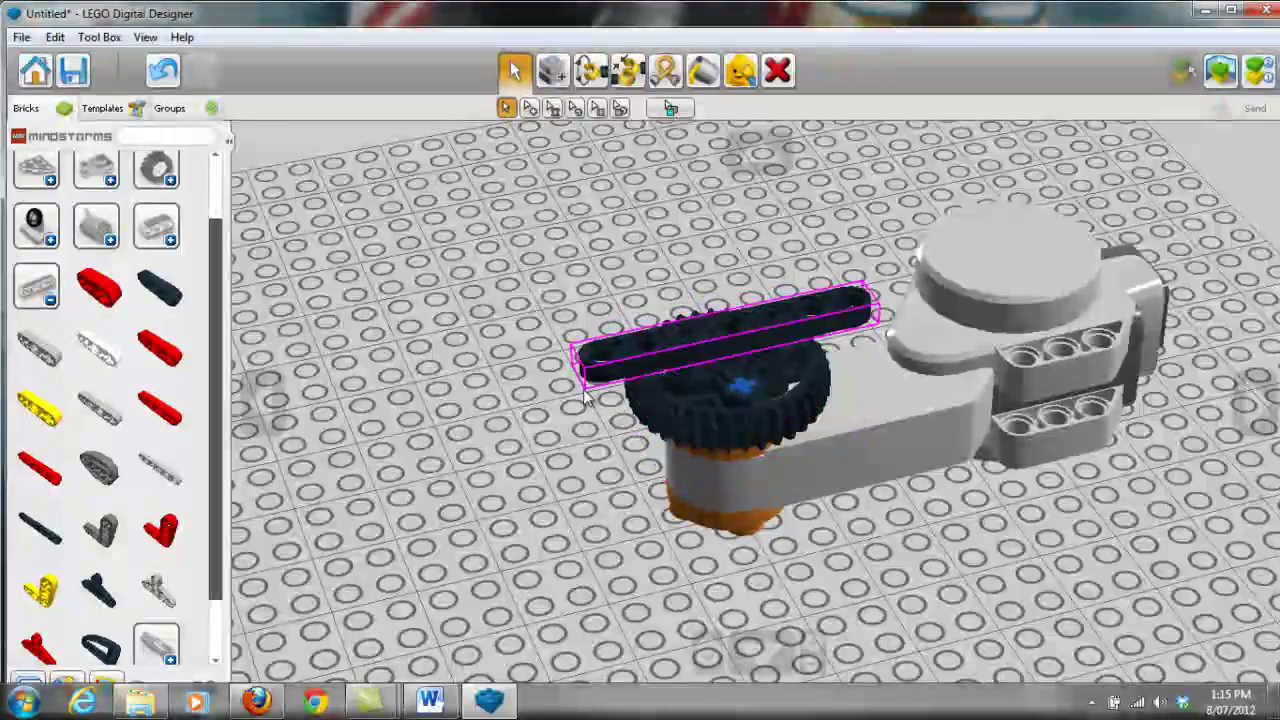
Step: Seat the half beam down onto the gear's two upright pins and switch to building guide mode
right_click_drag(726, 586, 709, 443)
scroll(701, 360, "up", 3)
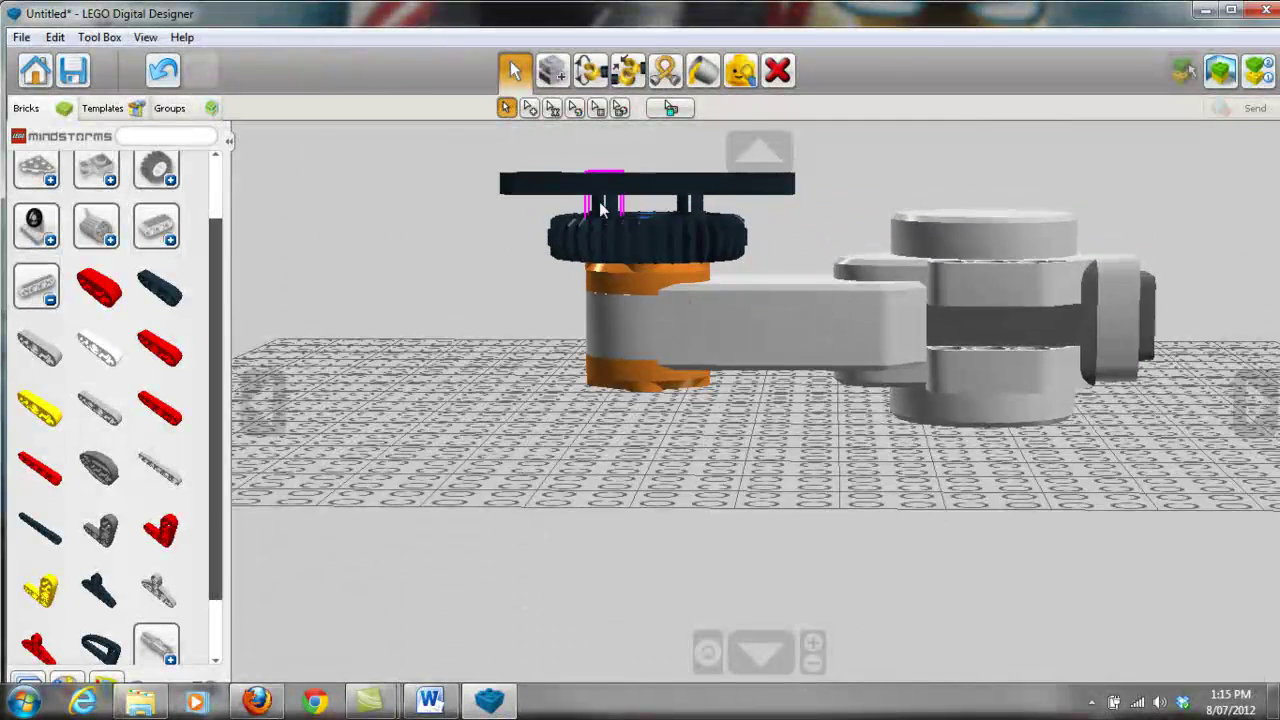
right_click_drag(494, 311, 520, 286)
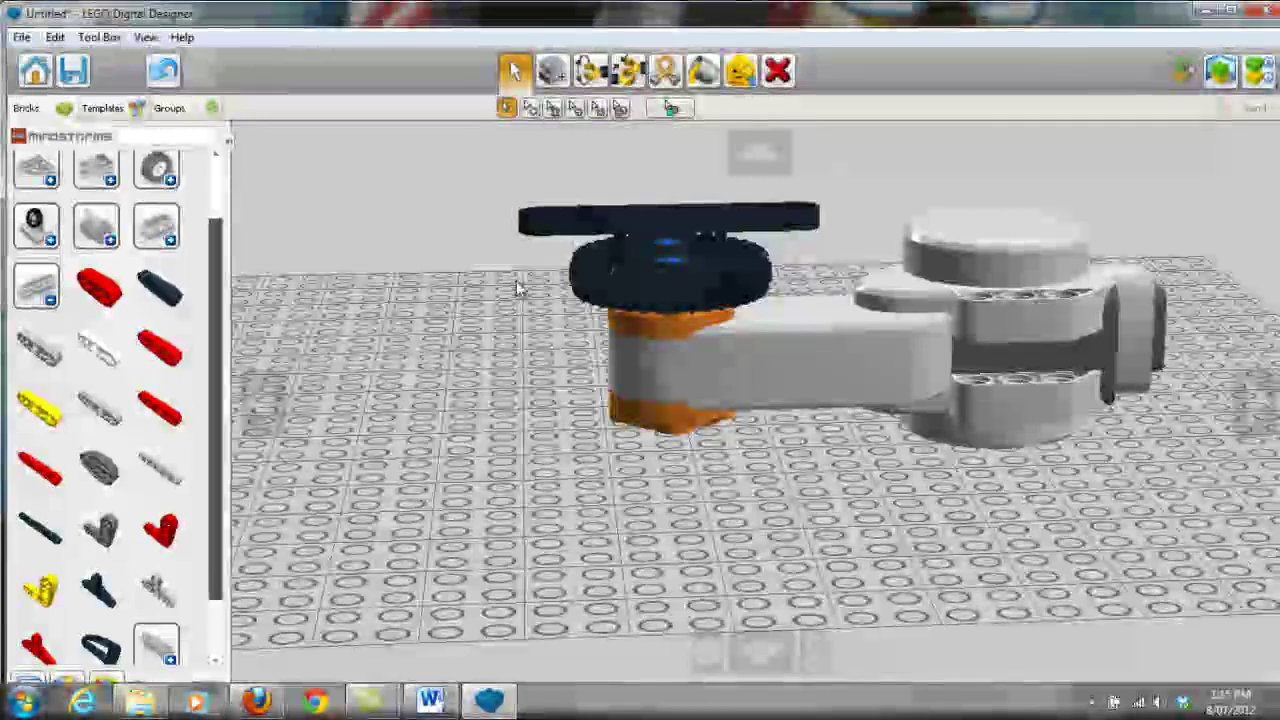
scroll(520, 286, "up", 2)
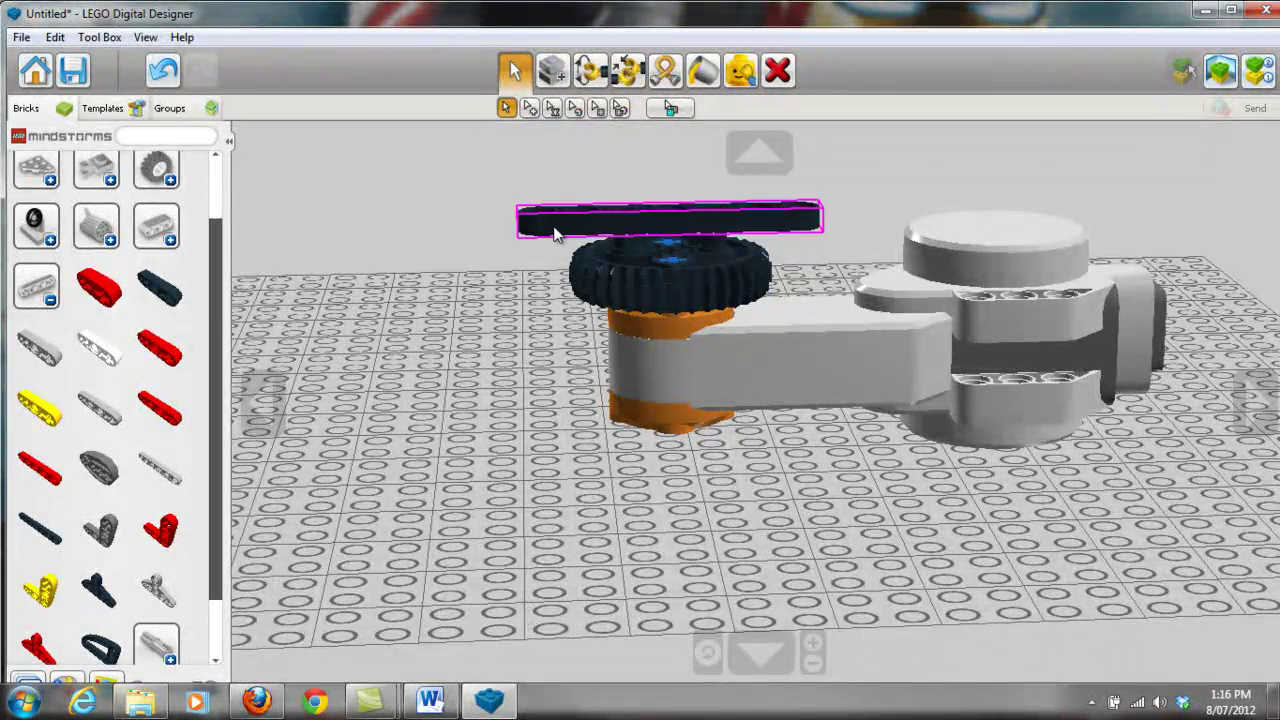
right_click_drag(558, 302, 620, 210)
left_click_drag(541, 197, 560, 205)
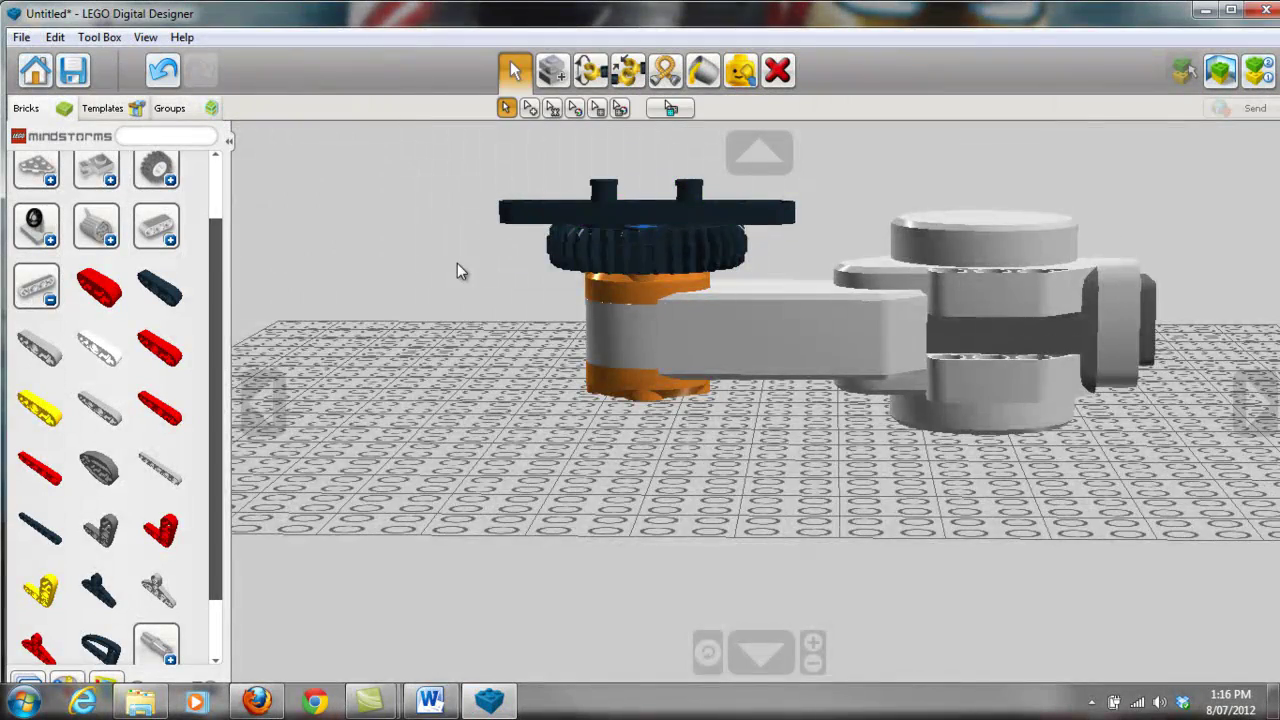
right_click_drag(457, 271, 780, 415)
scroll(838, 415, "down", 3)
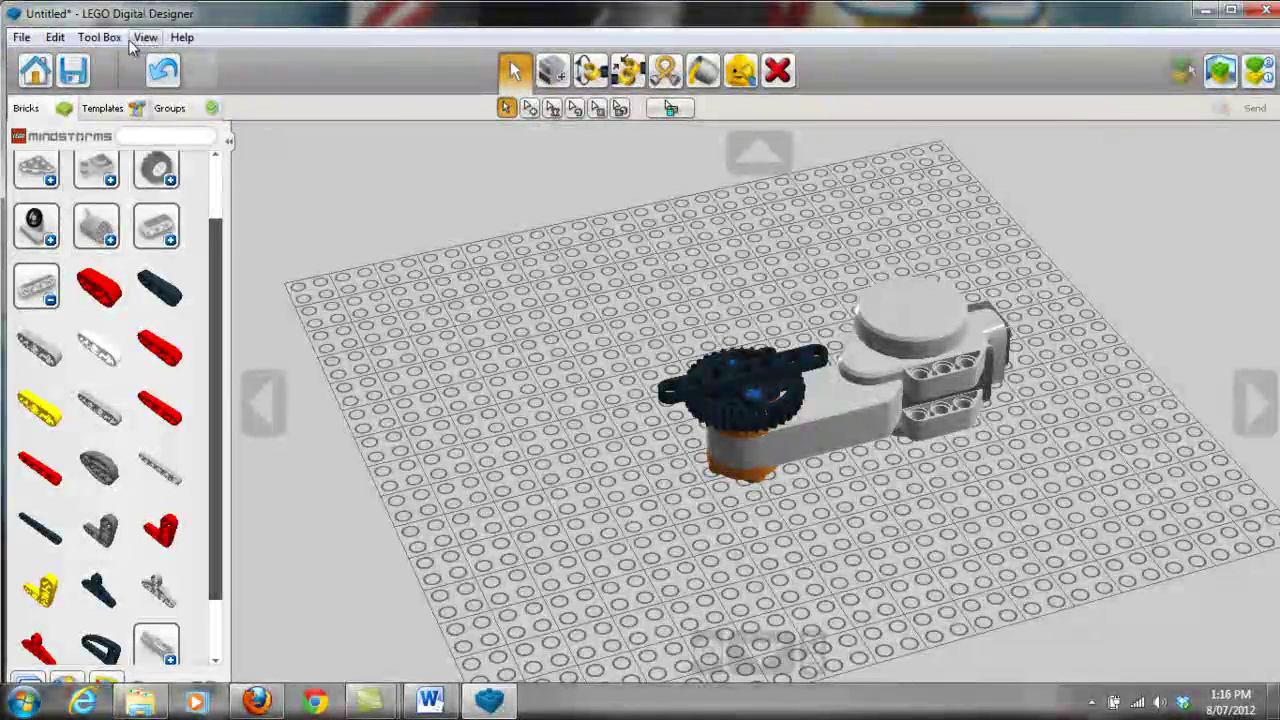
left_click(145, 37)
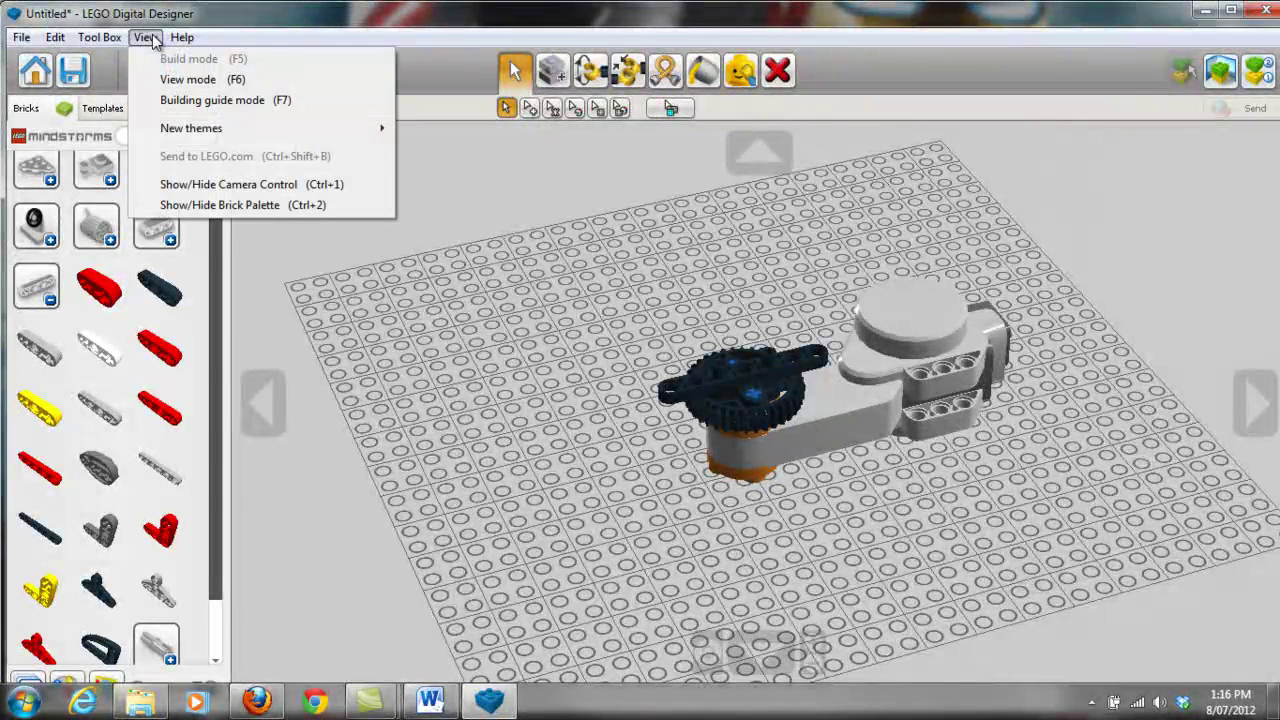
left_click(188, 103)
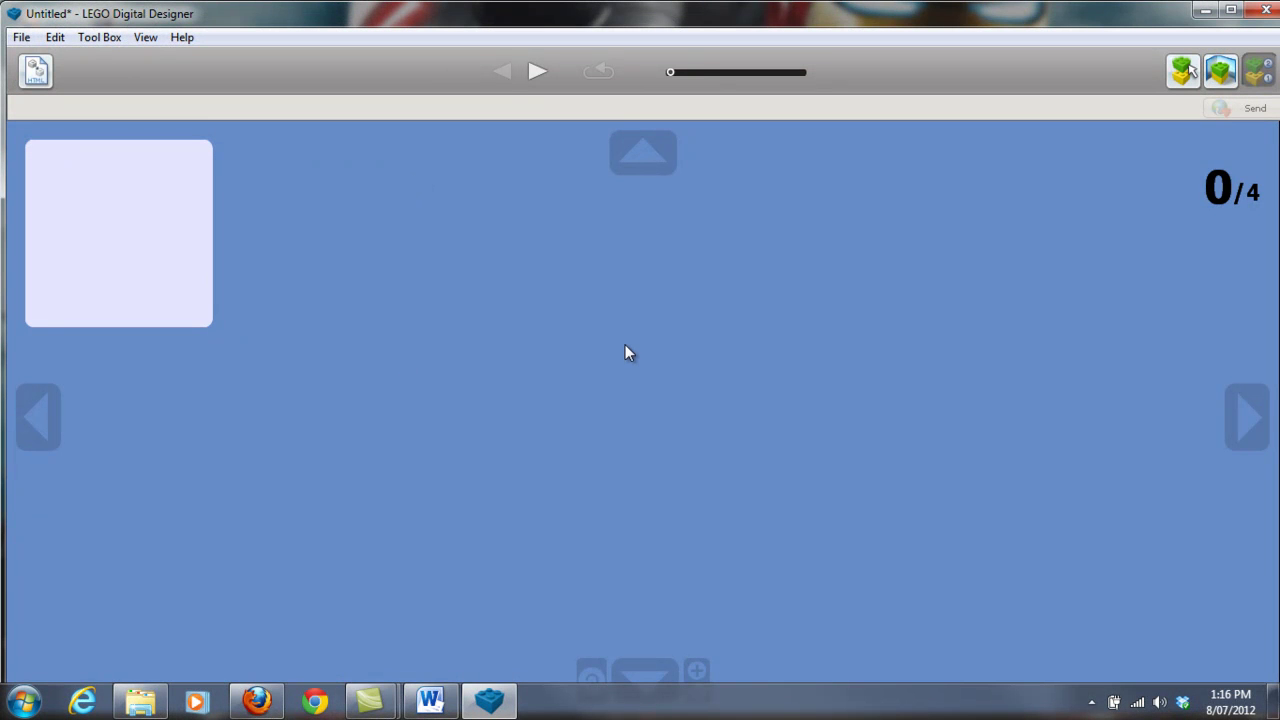
Step: Advance the building guide four times to its final step, 4 of 4
left_click(533, 72)
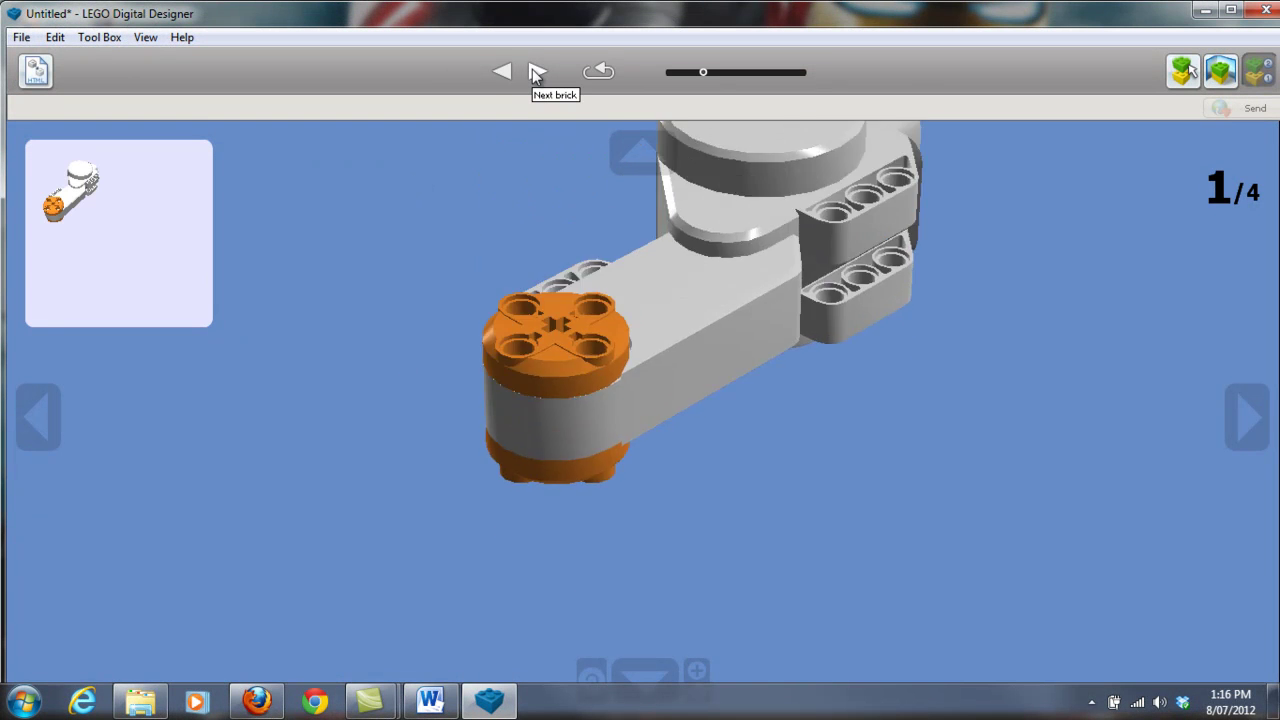
left_click(535, 74)
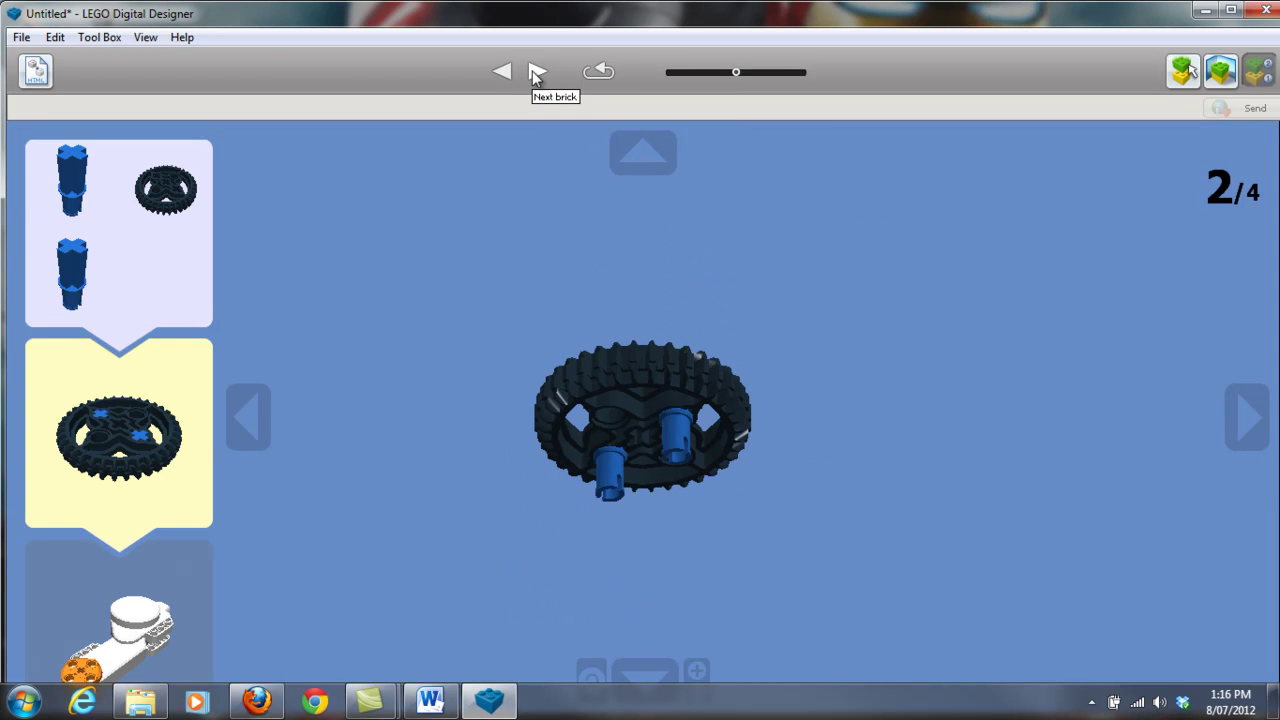
left_click(535, 74)
left_click(535, 74)
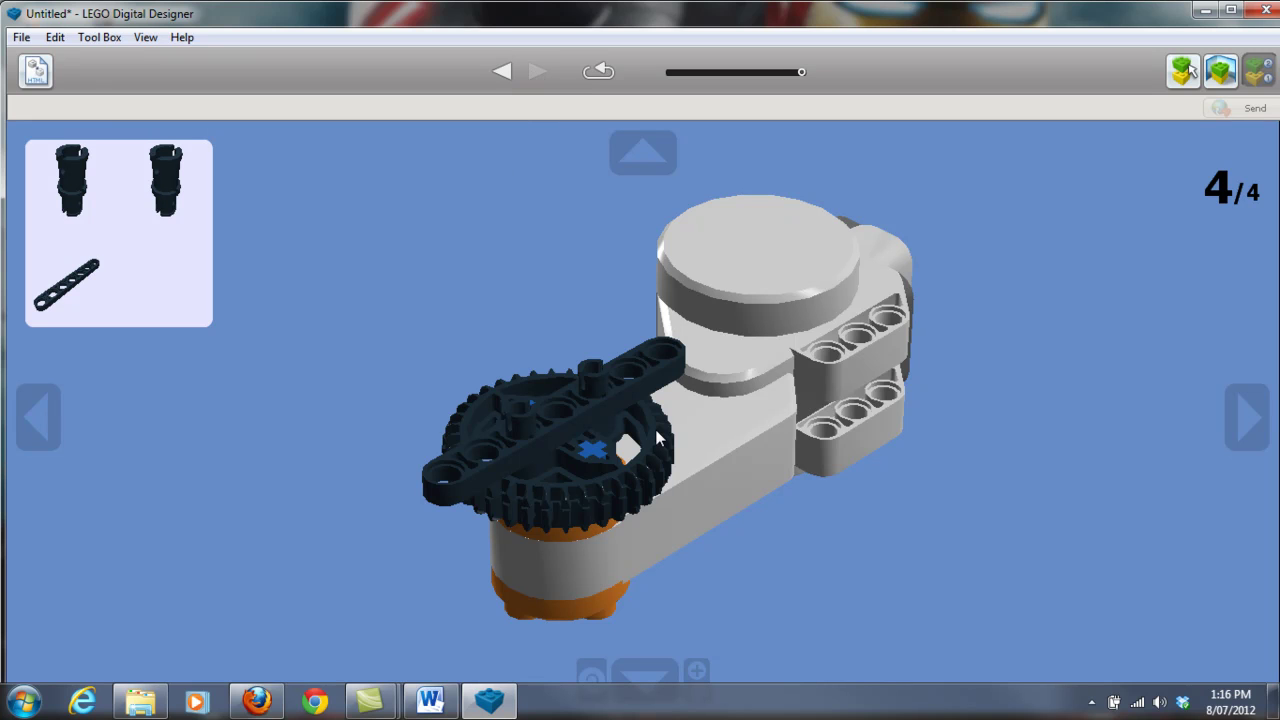
left_click(20, 38)
mouse_move(77, 45)
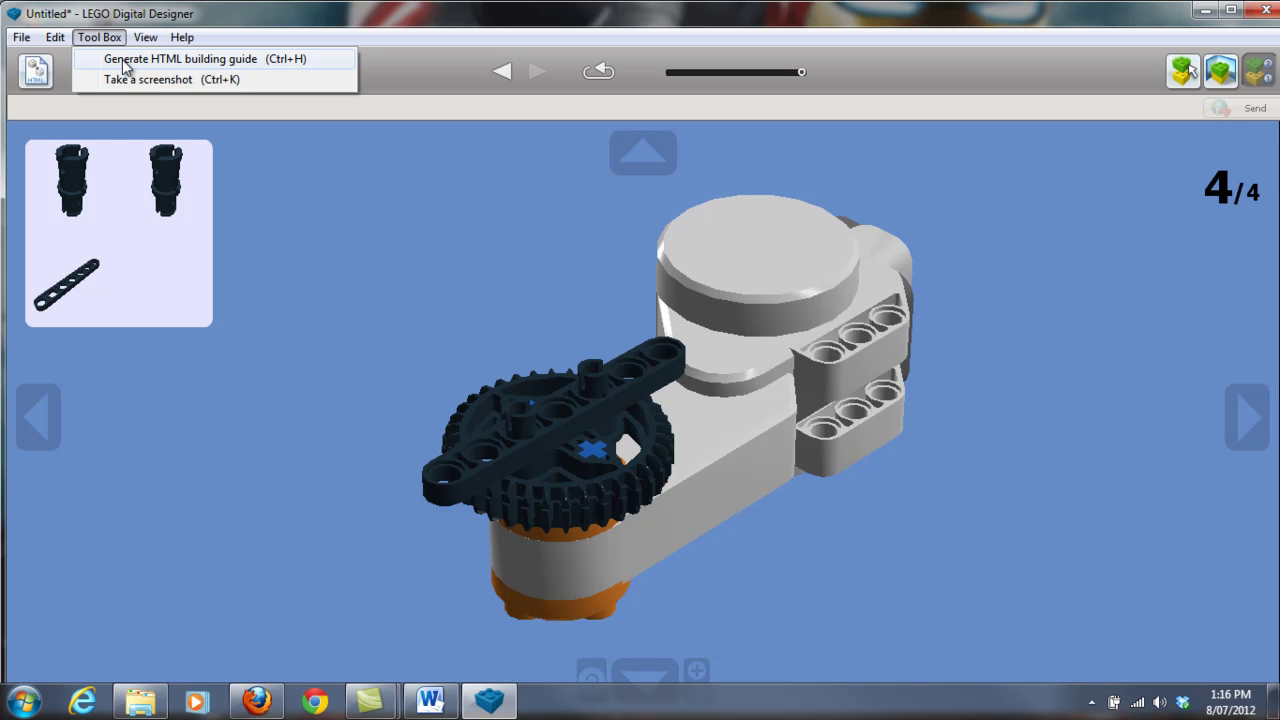
Step: Cancel the HTML building guide folder dialog and return to Build mode
left_click(120, 59)
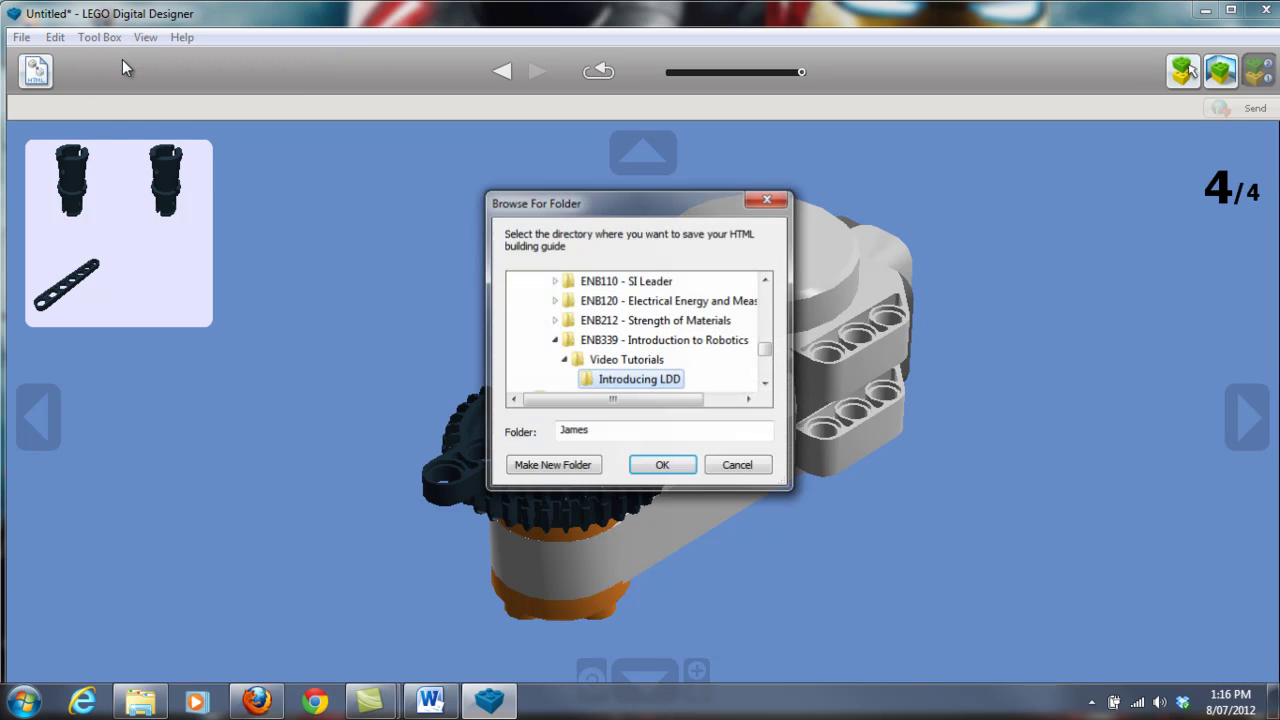
left_click(723, 471)
left_click(27, 44)
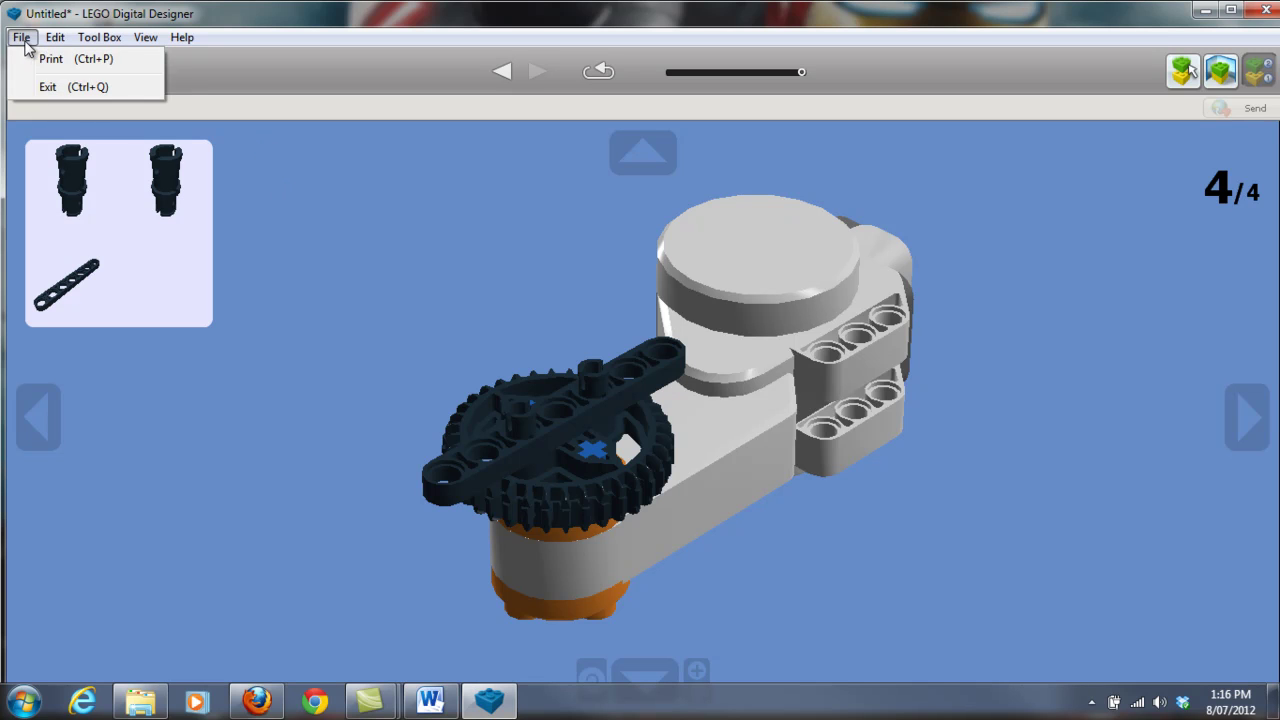
left_click(1180, 72)
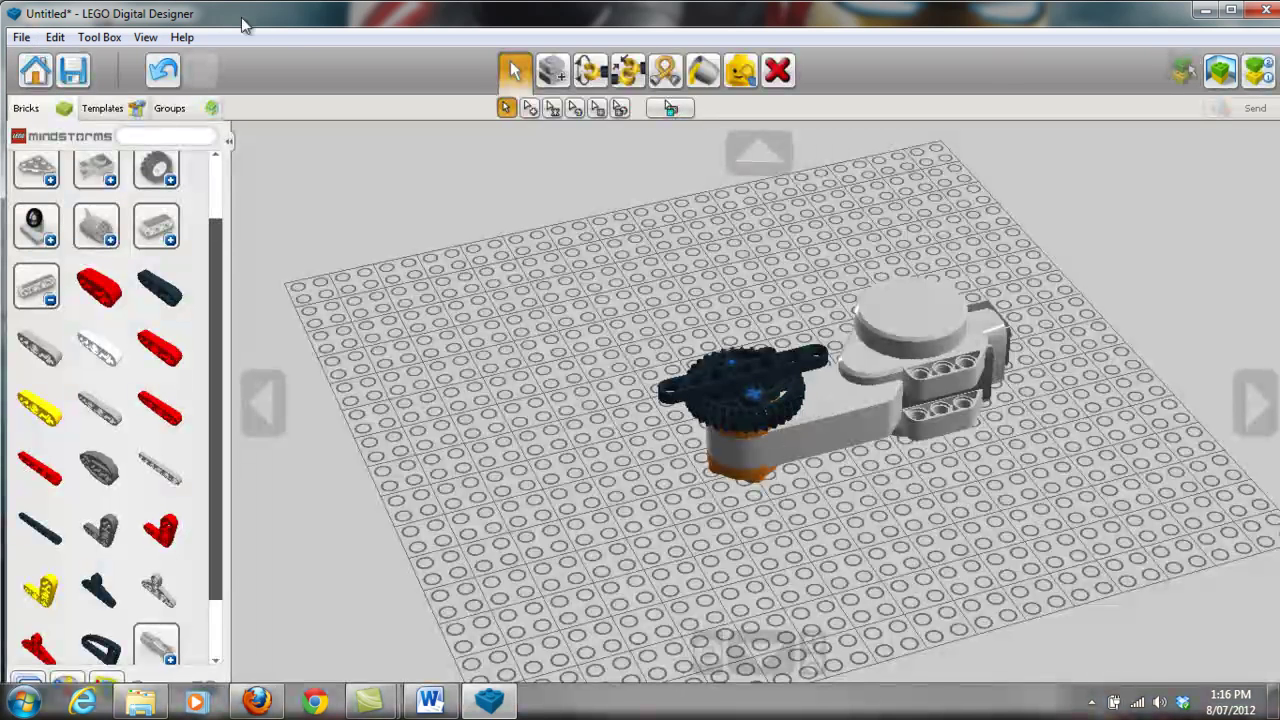
Step: Save the model as Demo LDD.lxf in Video Tutorials\Introducing LDD
left_click(20, 38)
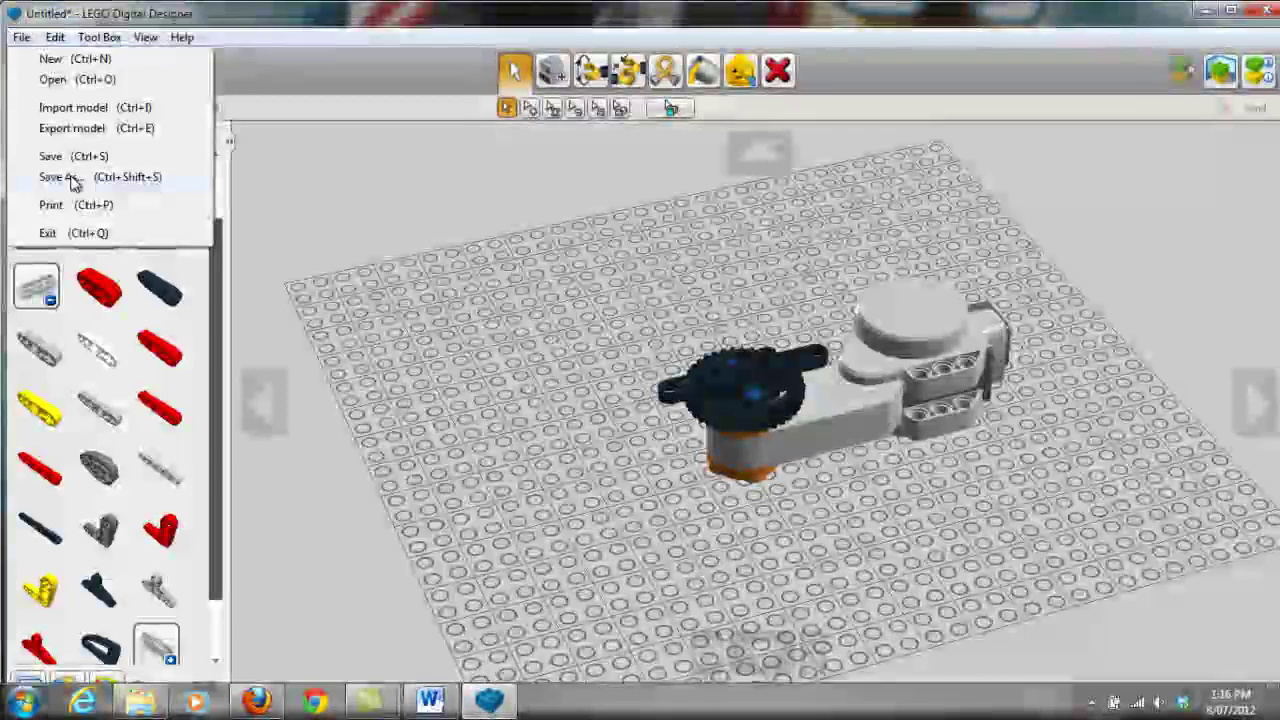
left_click(77, 177)
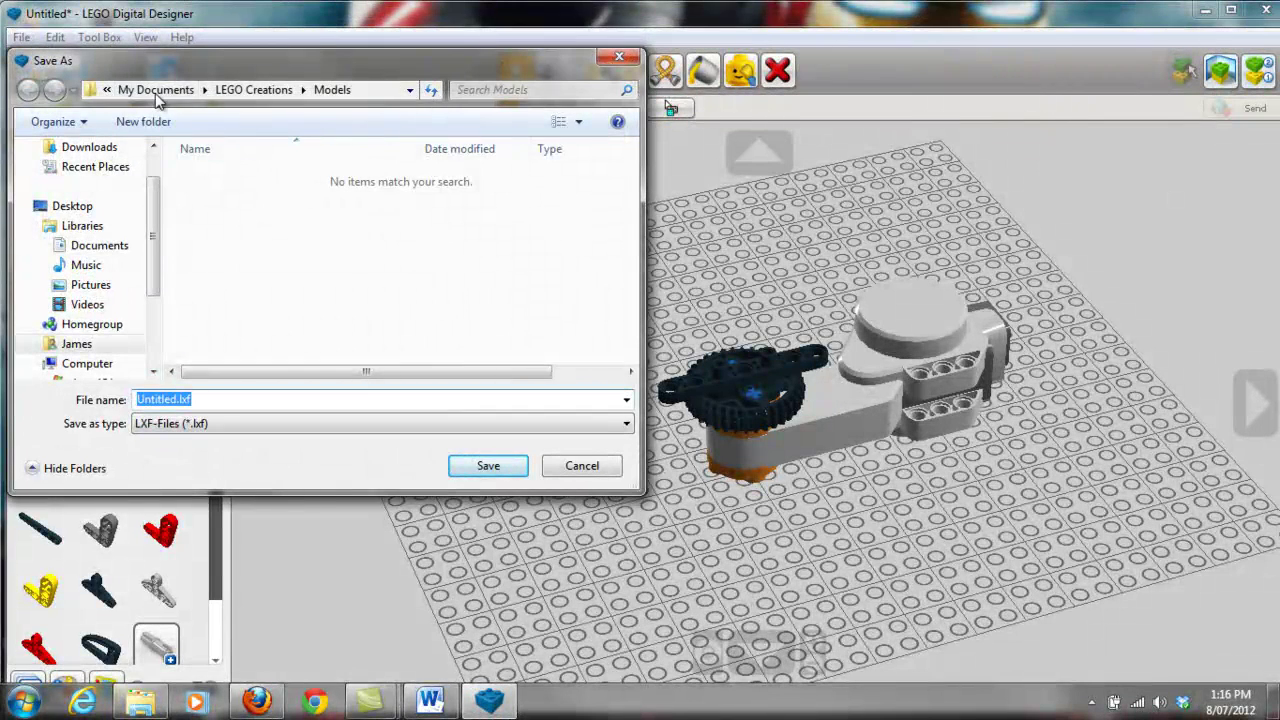
left_click(155, 91)
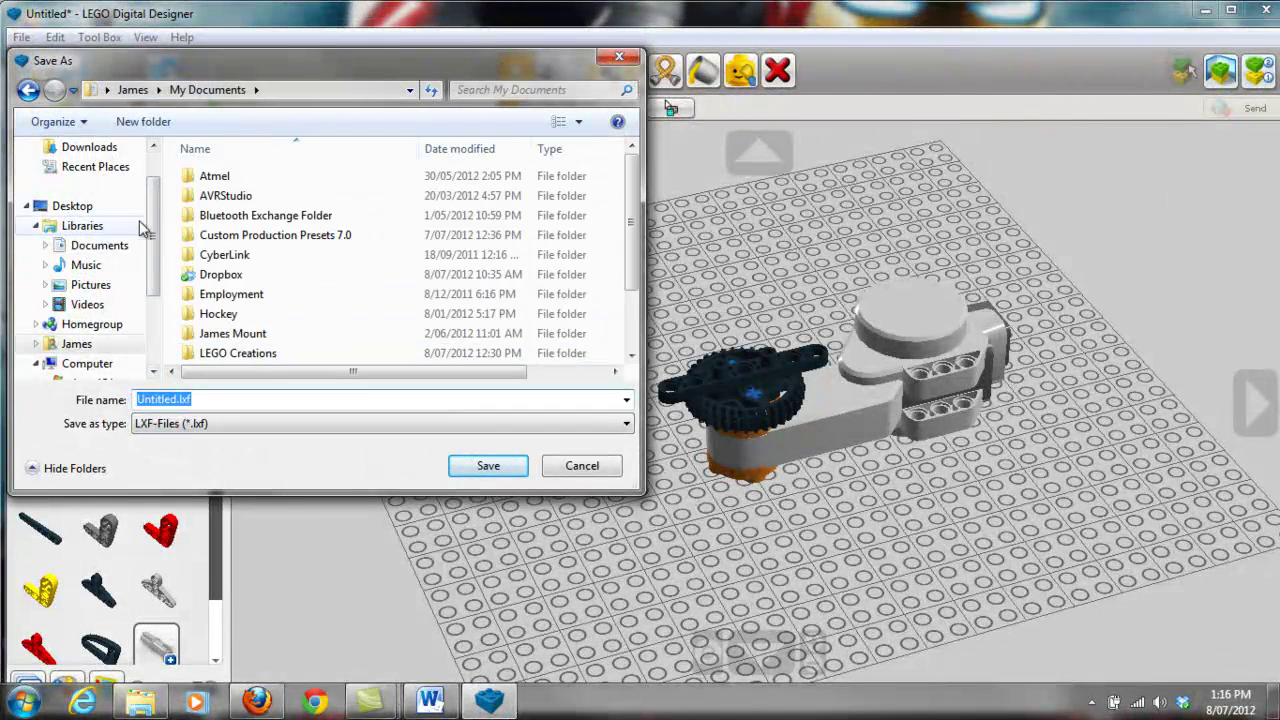
scroll(246, 325, "down", 2)
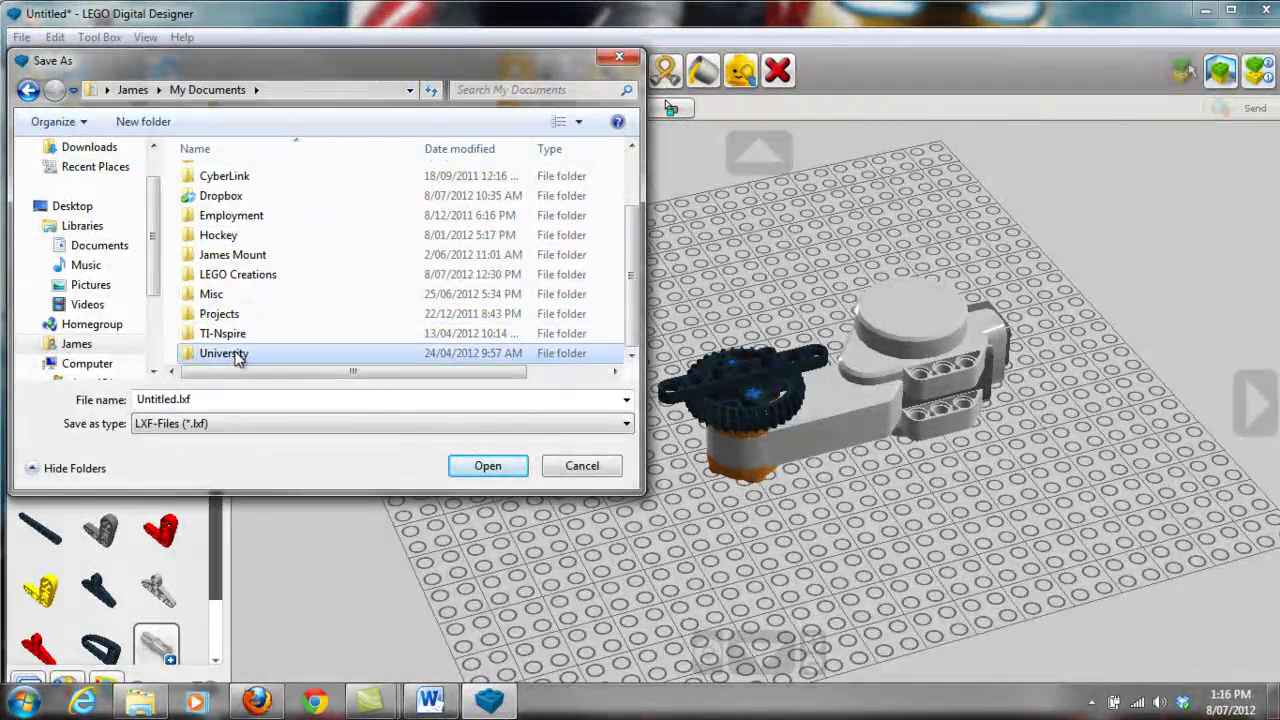
double_click(237, 354)
double_click(229, 254)
double_click(236, 235)
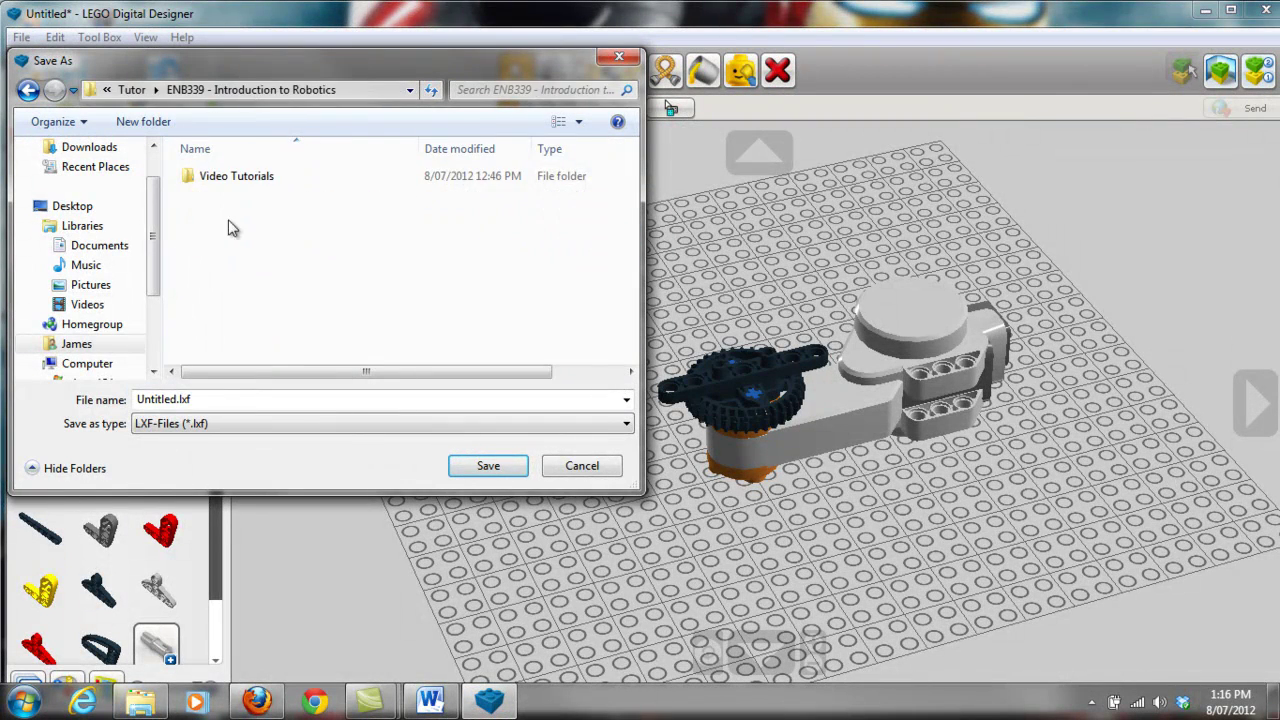
left_click(240, 180)
double_click(240, 180)
double_click(246, 182)
left_click(220, 398)
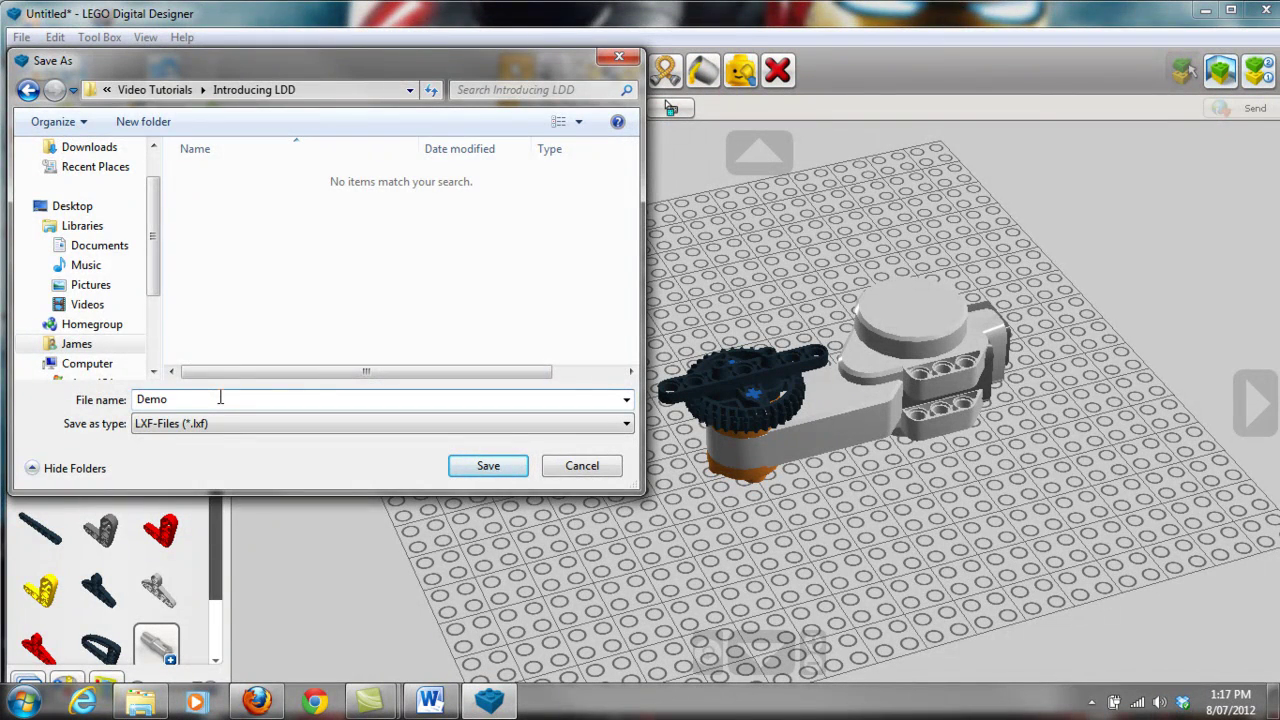
key("Return")
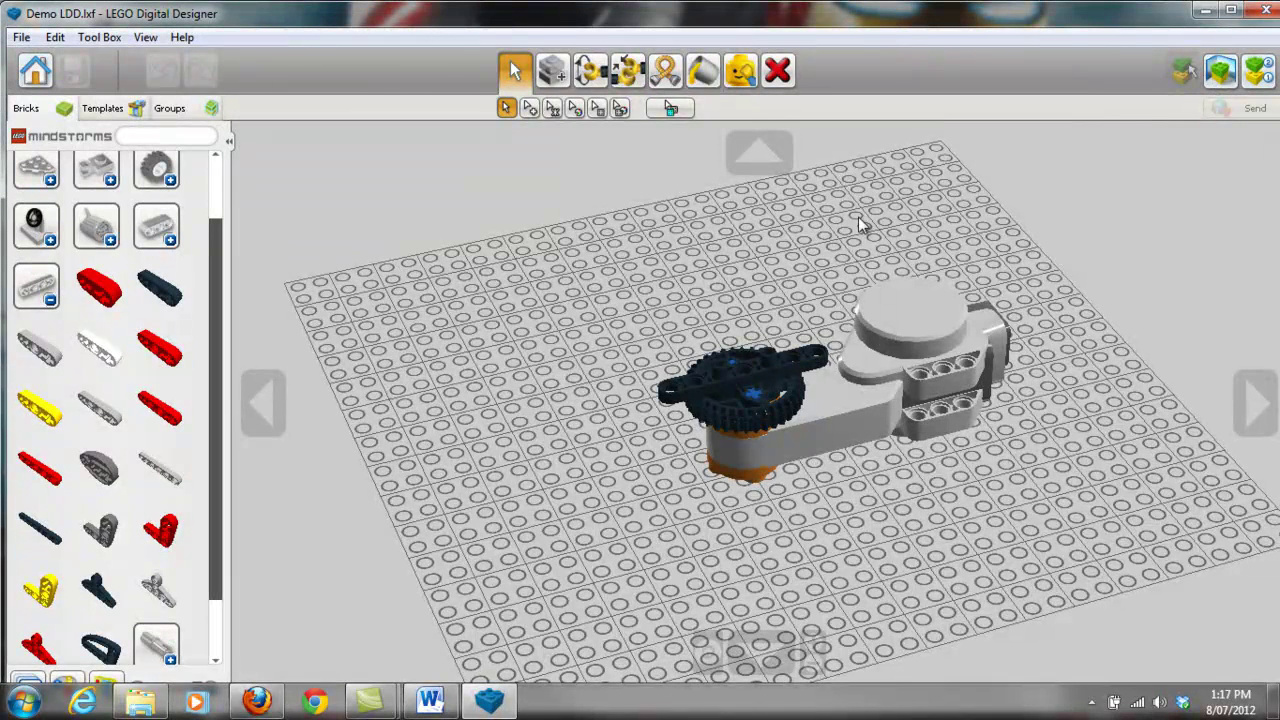
Step: Generate the Demo LDD HTML building guide into the Introducing LDD folder
key("F7")
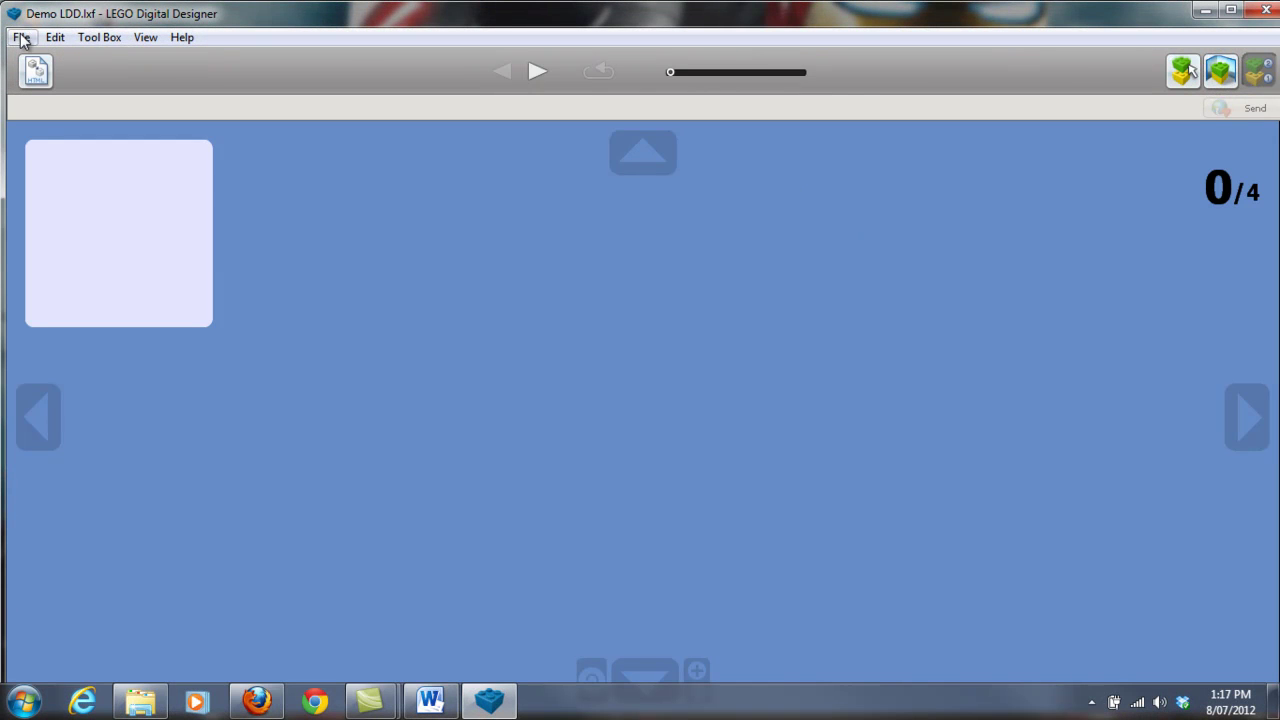
left_click(97, 44)
left_click(109, 57)
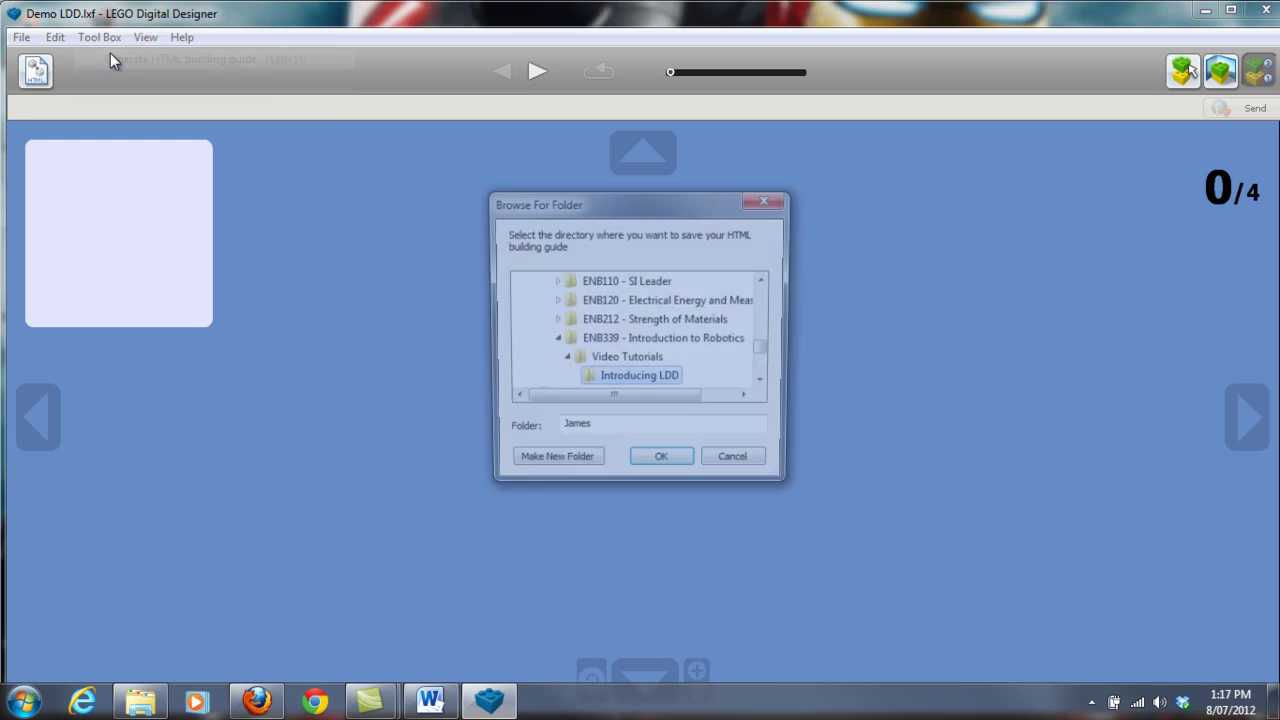
left_click(664, 467)
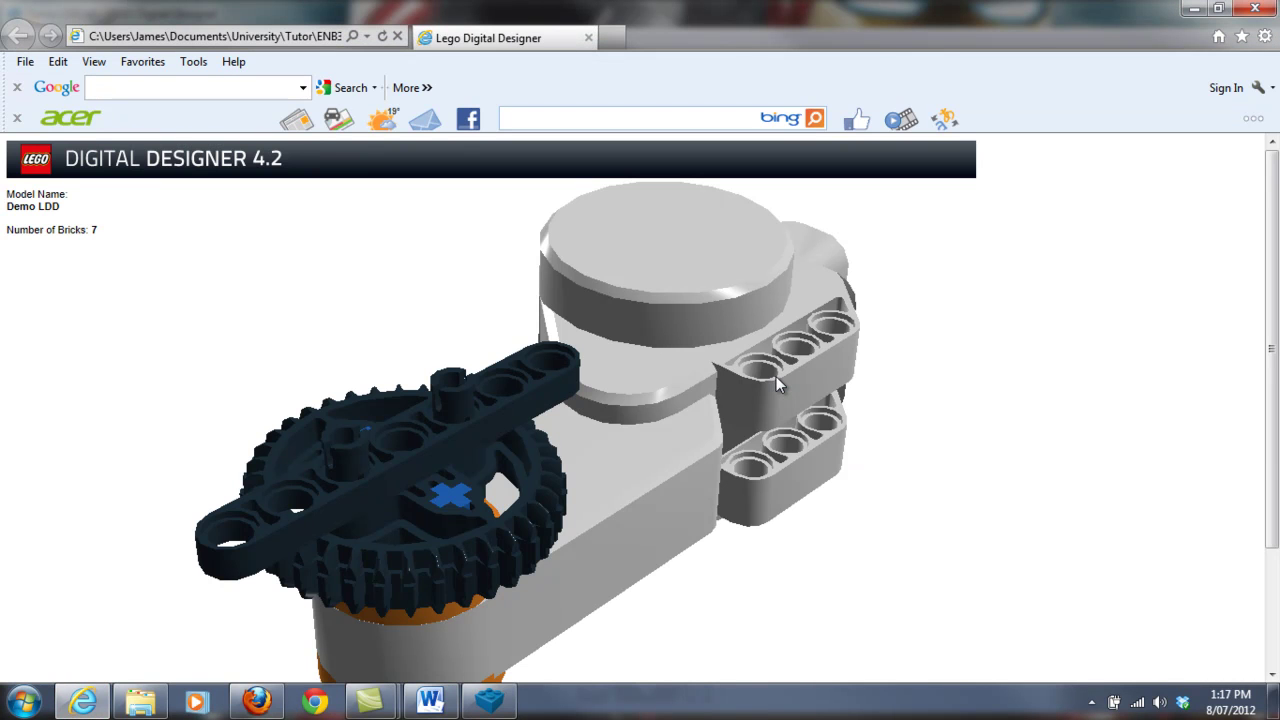
Step: Page through guide steps 1–4 to the parts list, then bring up the Introducing LDD folder
scroll(574, 298, "down", 3)
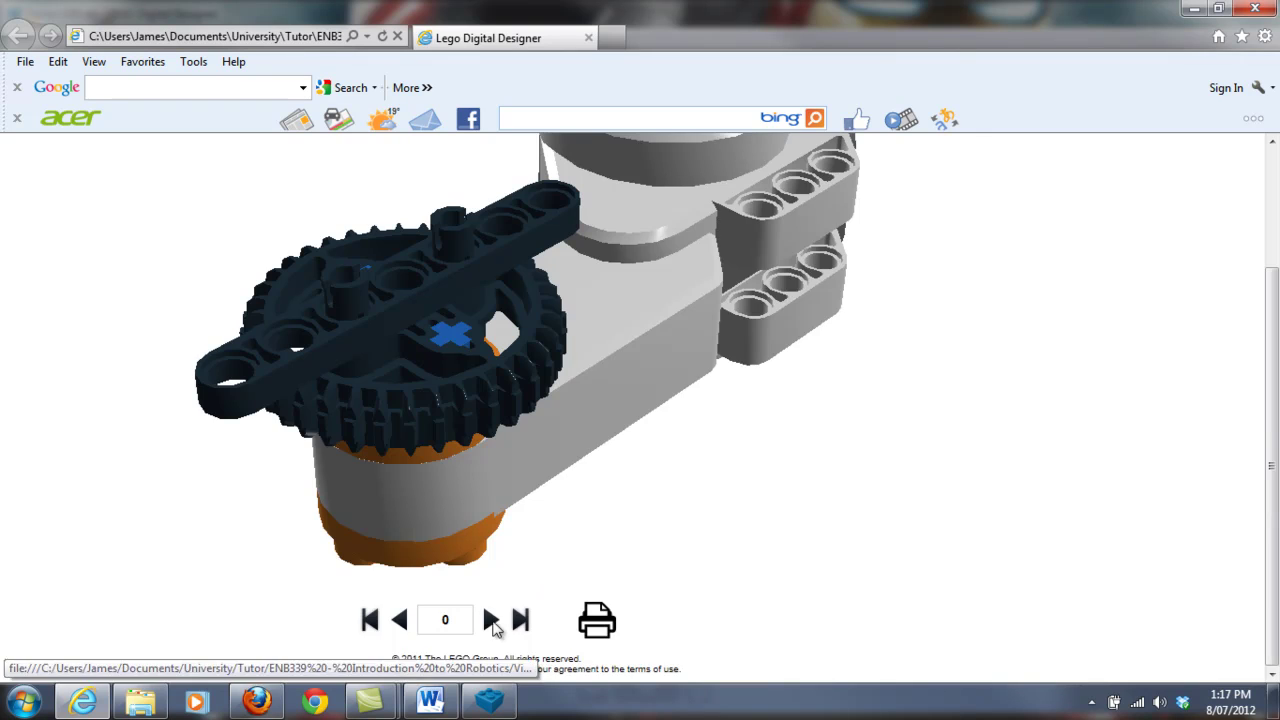
left_click(492, 620)
scroll(497, 600, "down", 3)
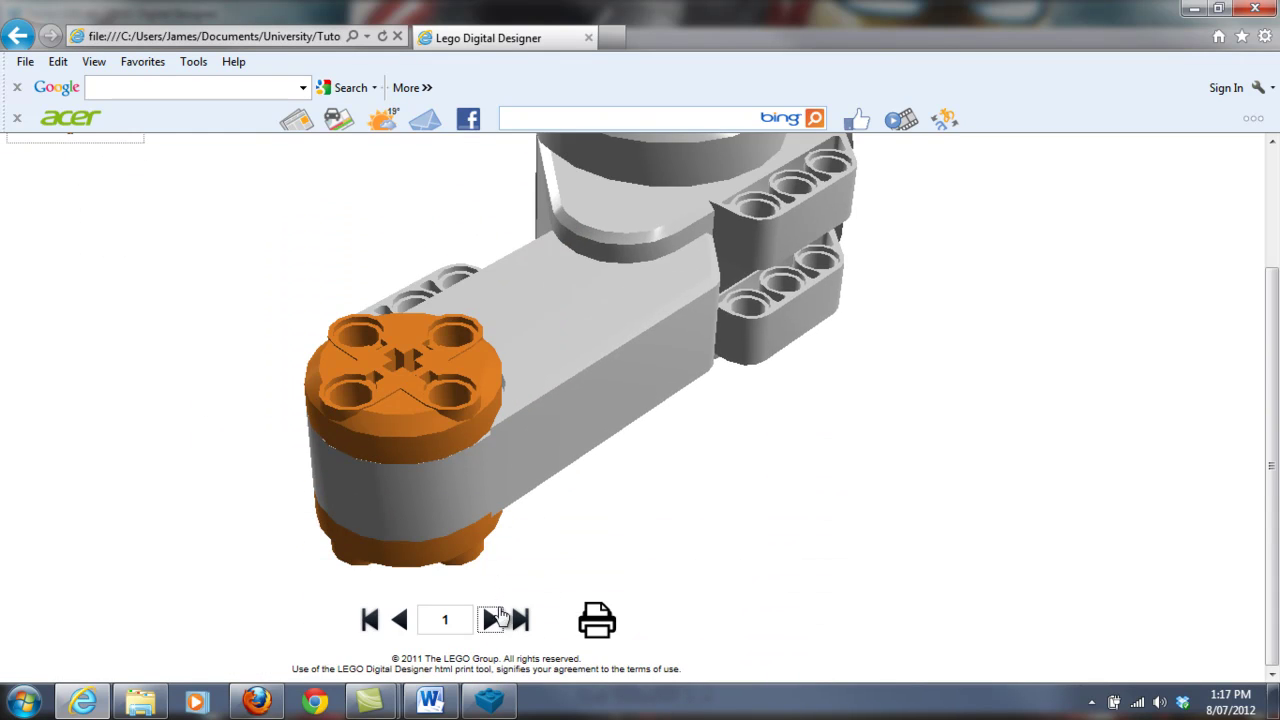
left_click(494, 620)
scroll(517, 511, "down", 3)
left_click(494, 619)
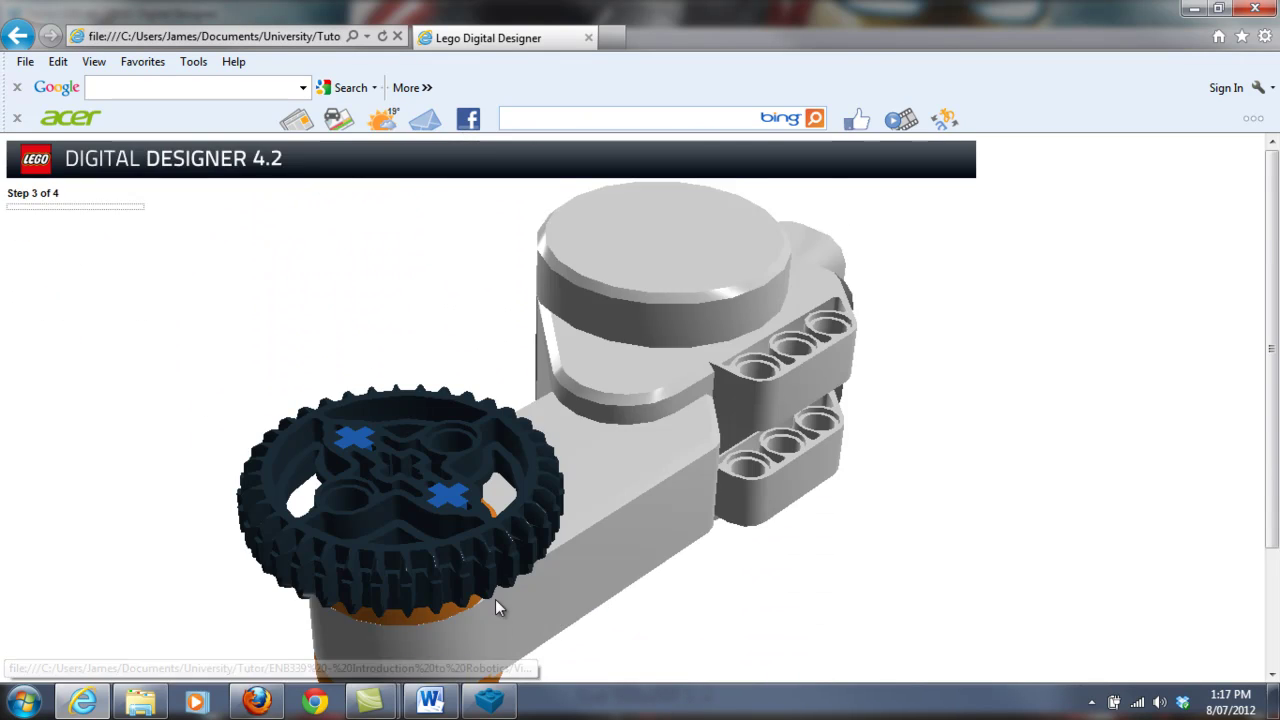
scroll(500, 590, "down", 3)
left_click(491, 619)
scroll(540, 492, "down", 3)
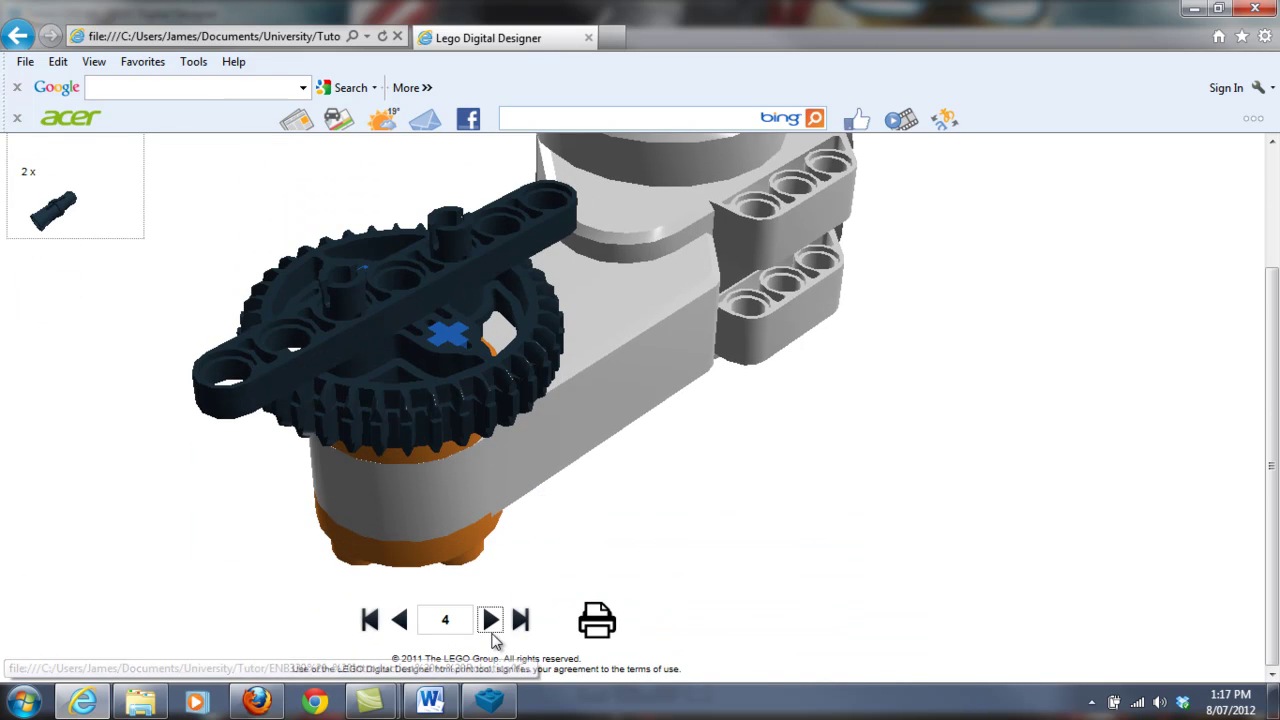
left_click(491, 620)
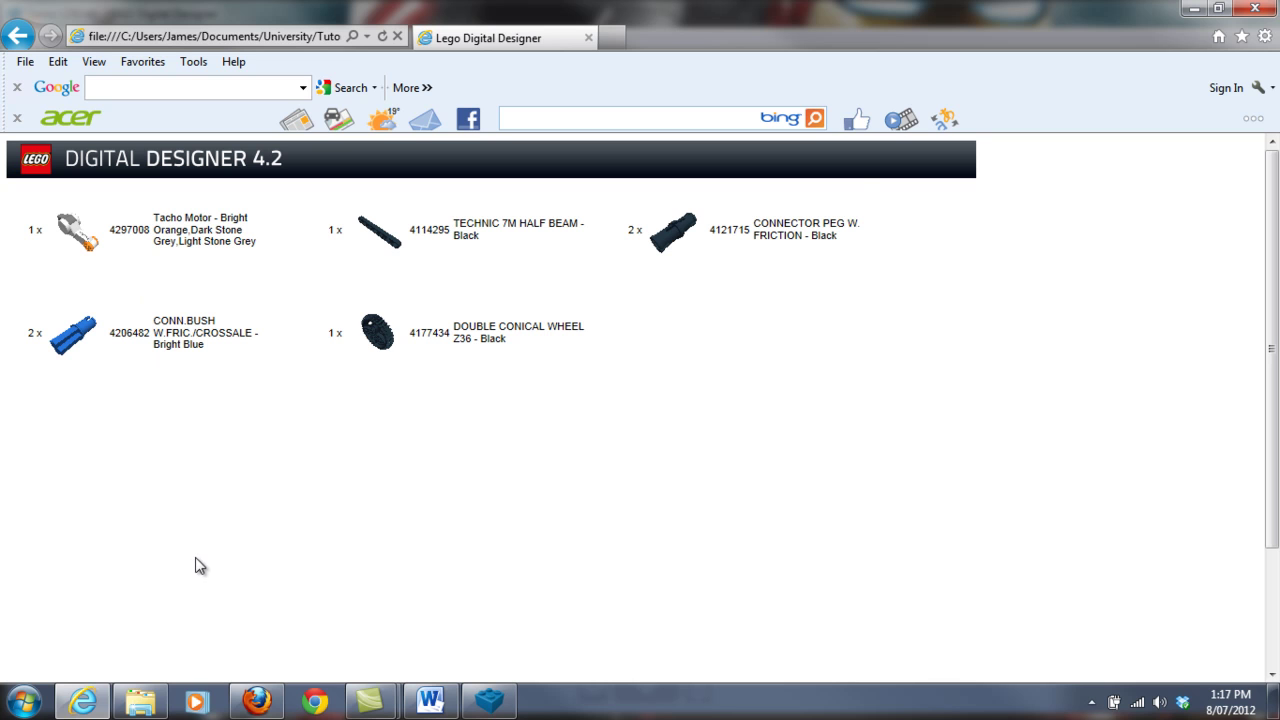
left_click(163, 692)
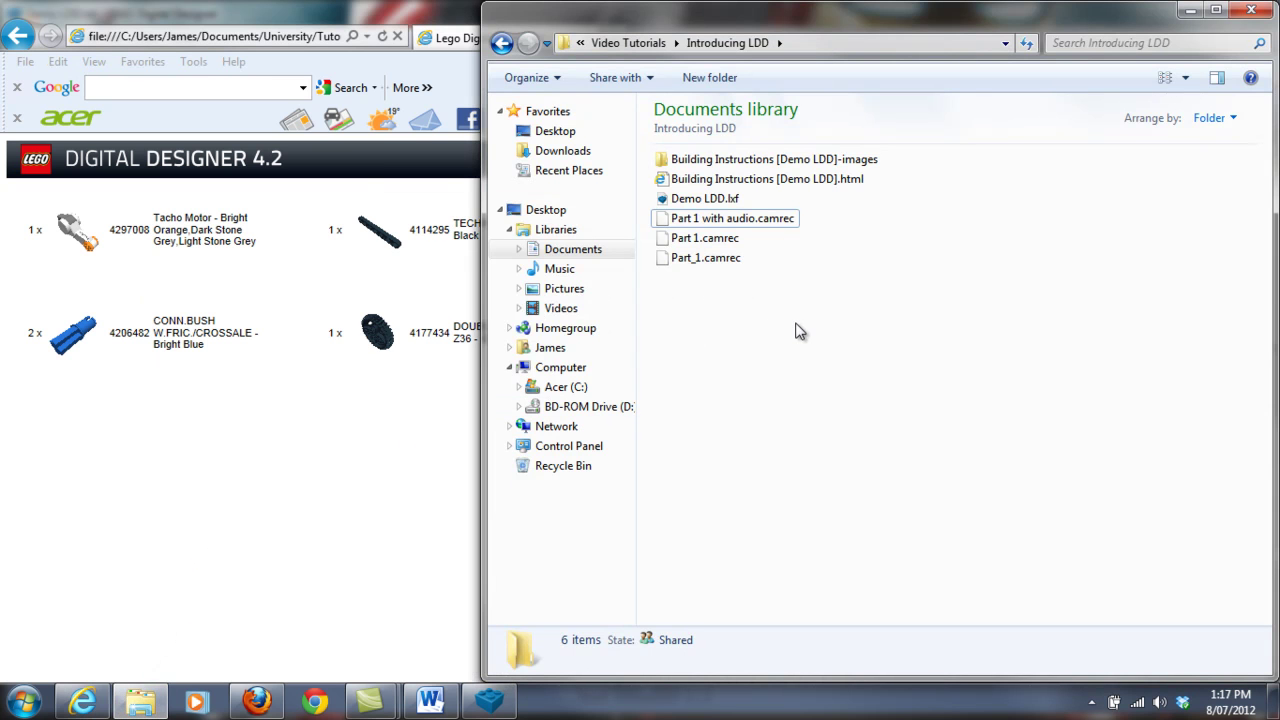
Step: Copy the building instructions HTML file and its images folder from the Introducing LDD folder
left_click(806, 186)
left_click(776, 163, "ctrl")
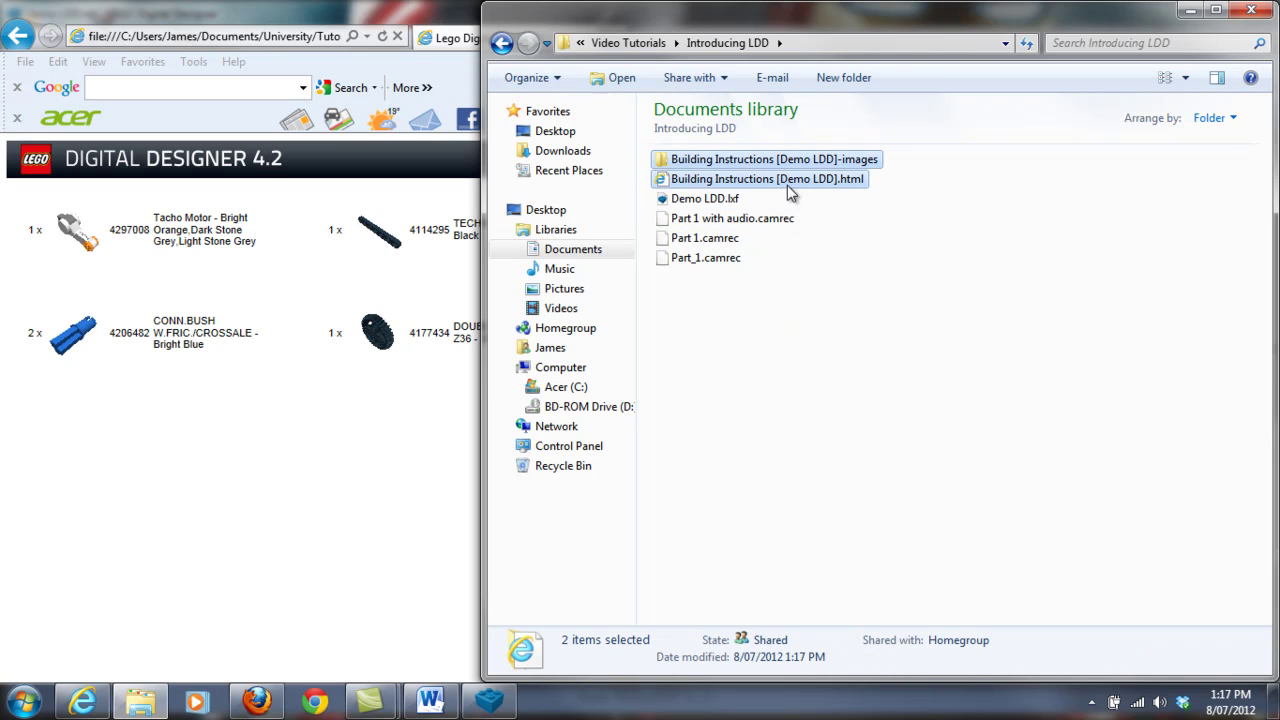
left_click(860, 249)
left_click(808, 182)
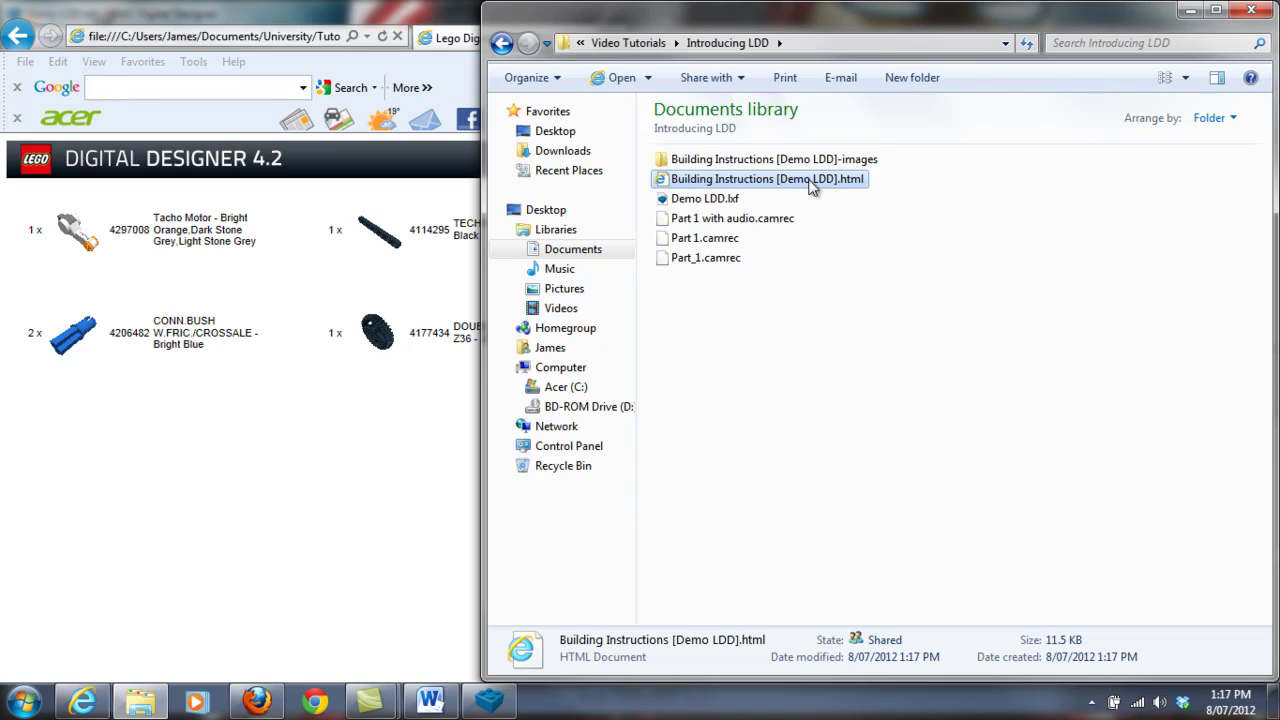
double_click(740, 160)
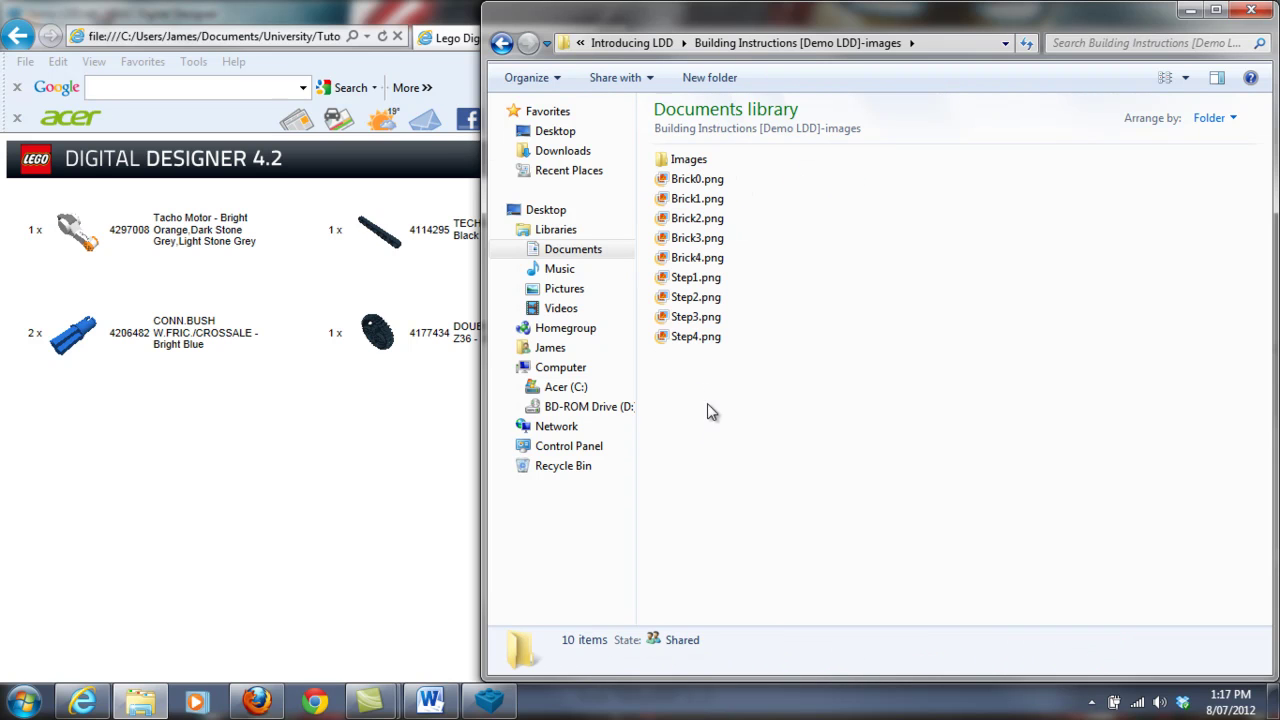
left_click(502, 42)
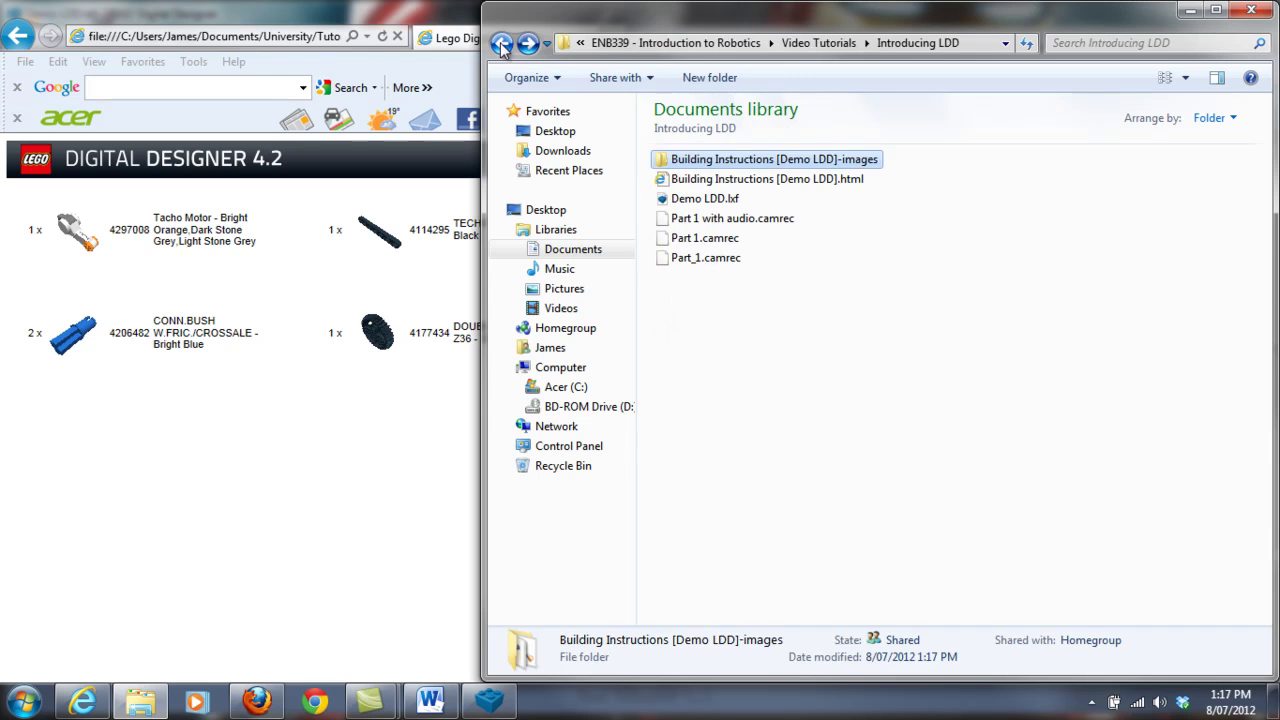
left_click(740, 174)
left_click(740, 164)
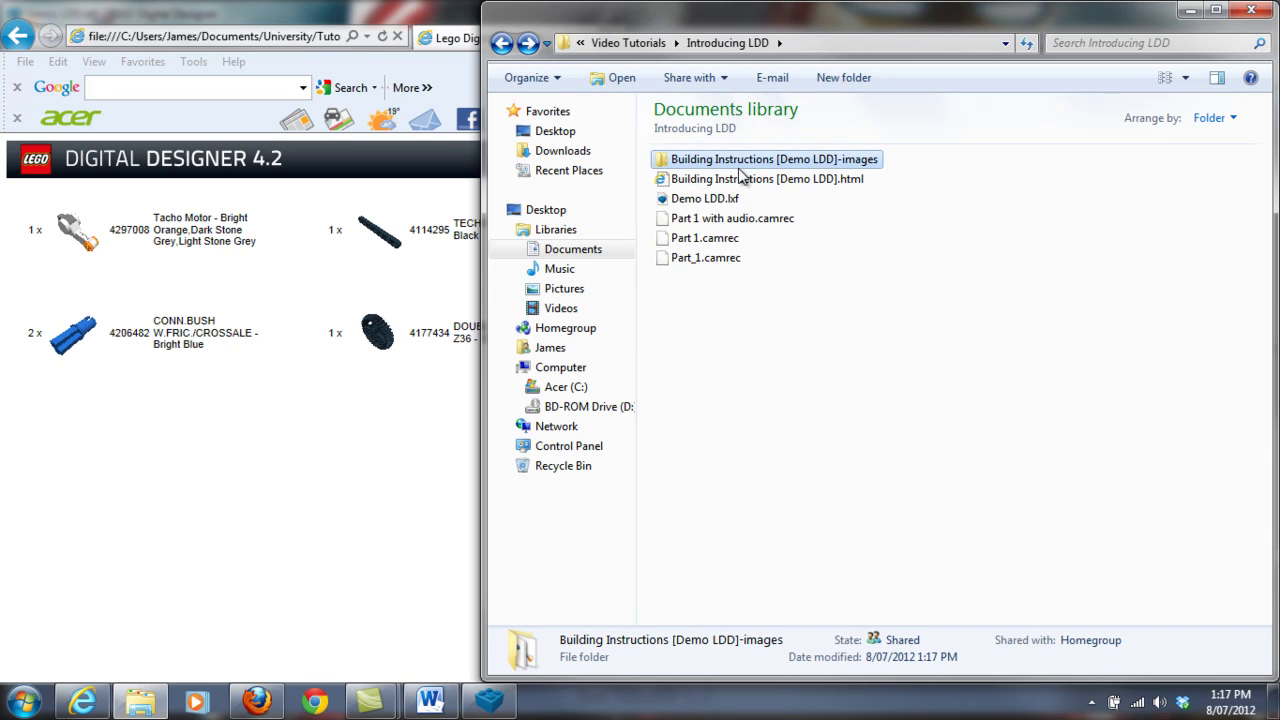
left_click(742, 180)
left_click(740, 160, "ctrl")
right_click(742, 160)
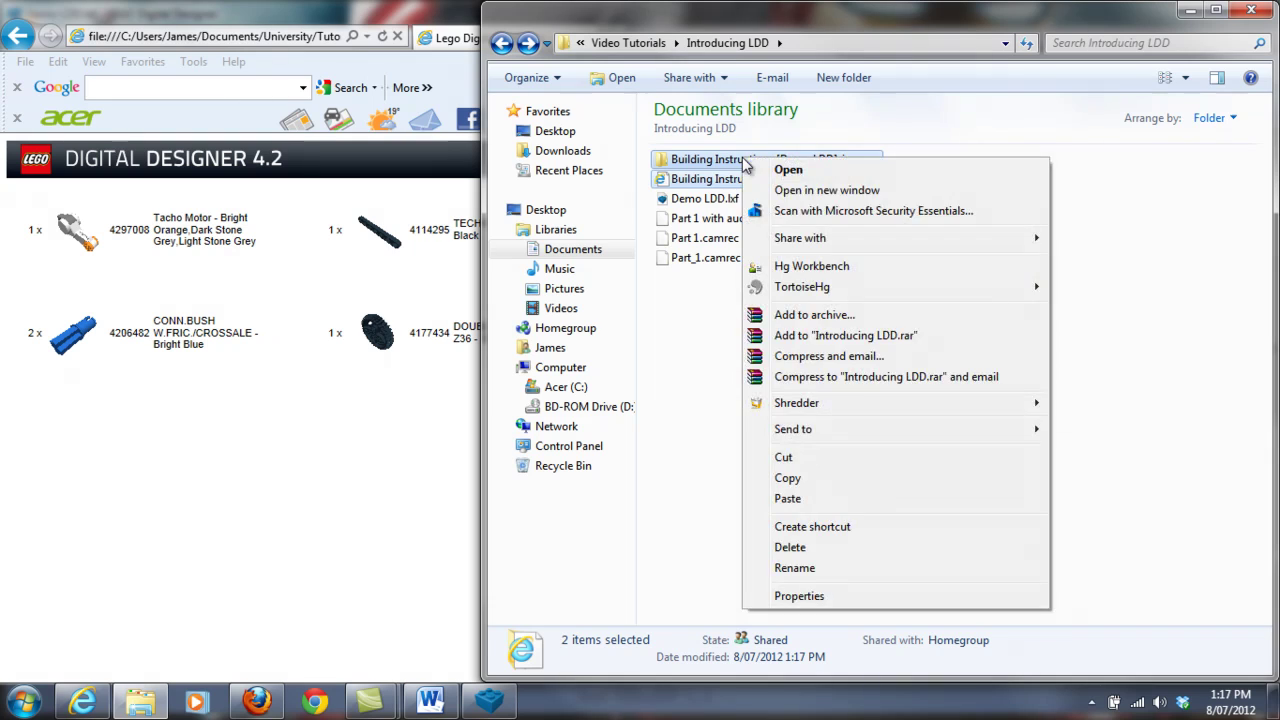
left_click(787, 478)
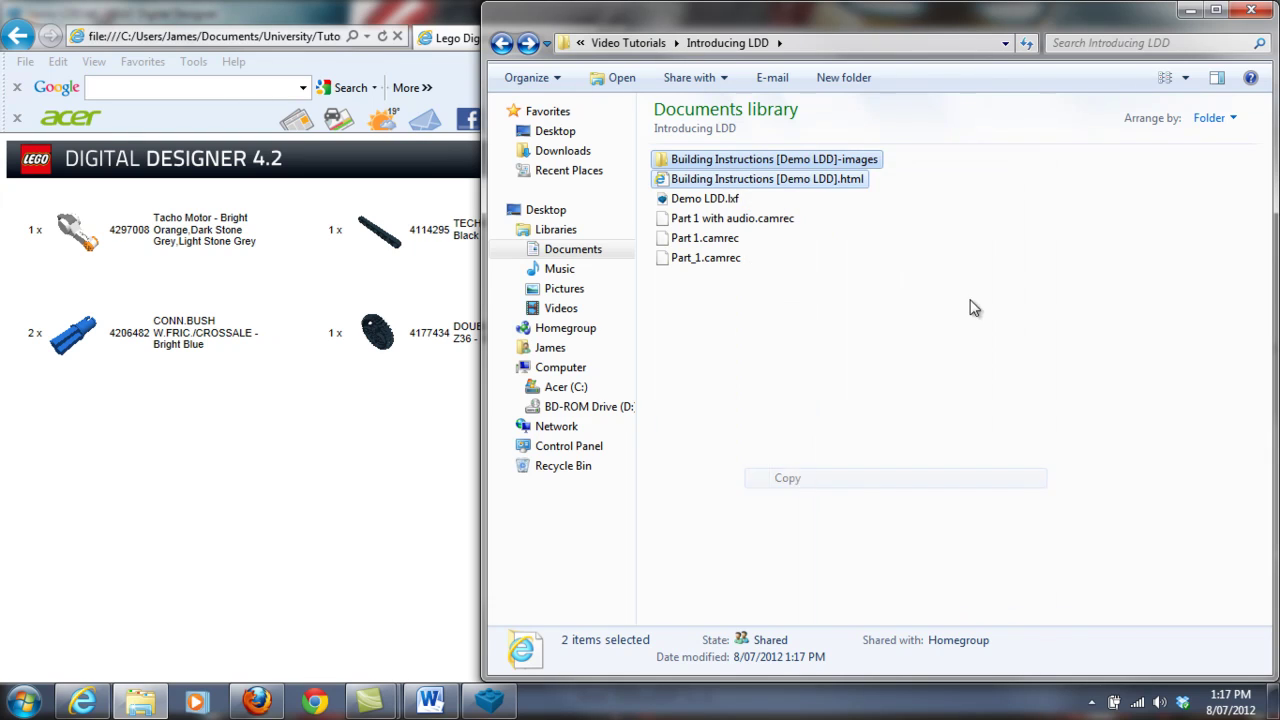
Step: Minimize the Explorer, browser and LDD windows, then paste the guide files onto the desktop
left_click(1189, 10)
left_click(1203, 12)
left_click(1204, 12)
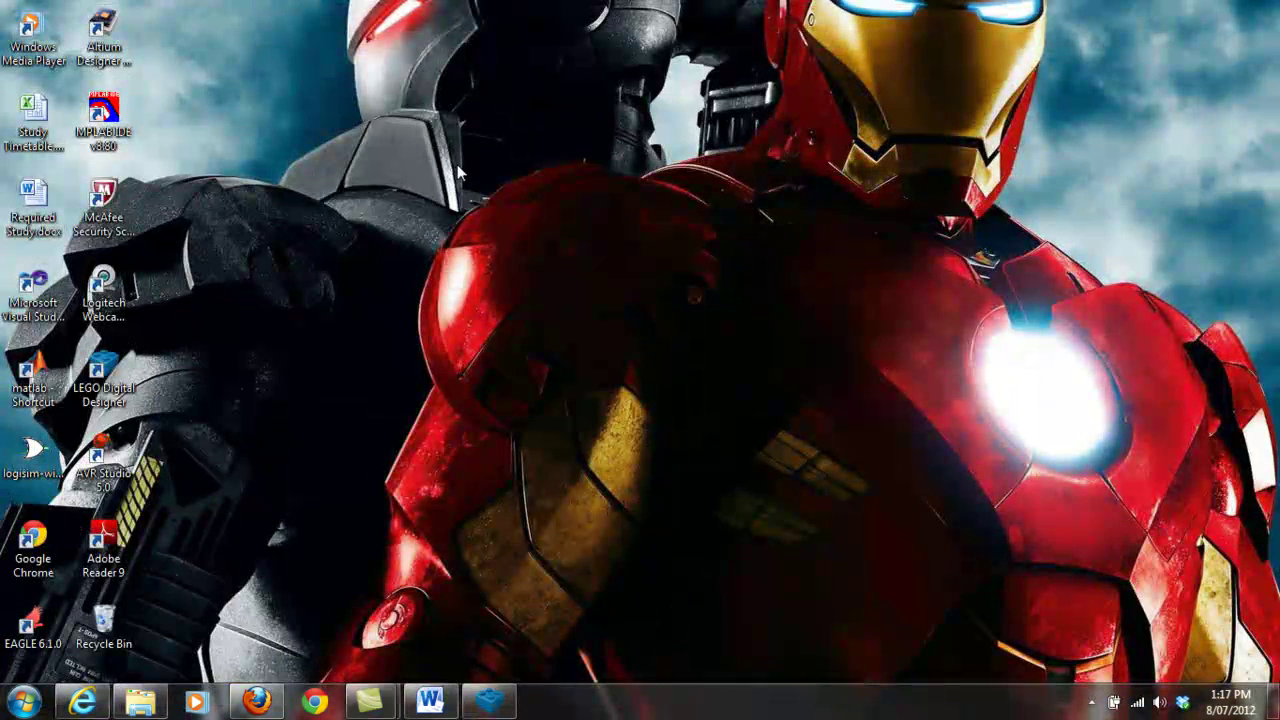
right_click(459, 168)
left_click(515, 247)
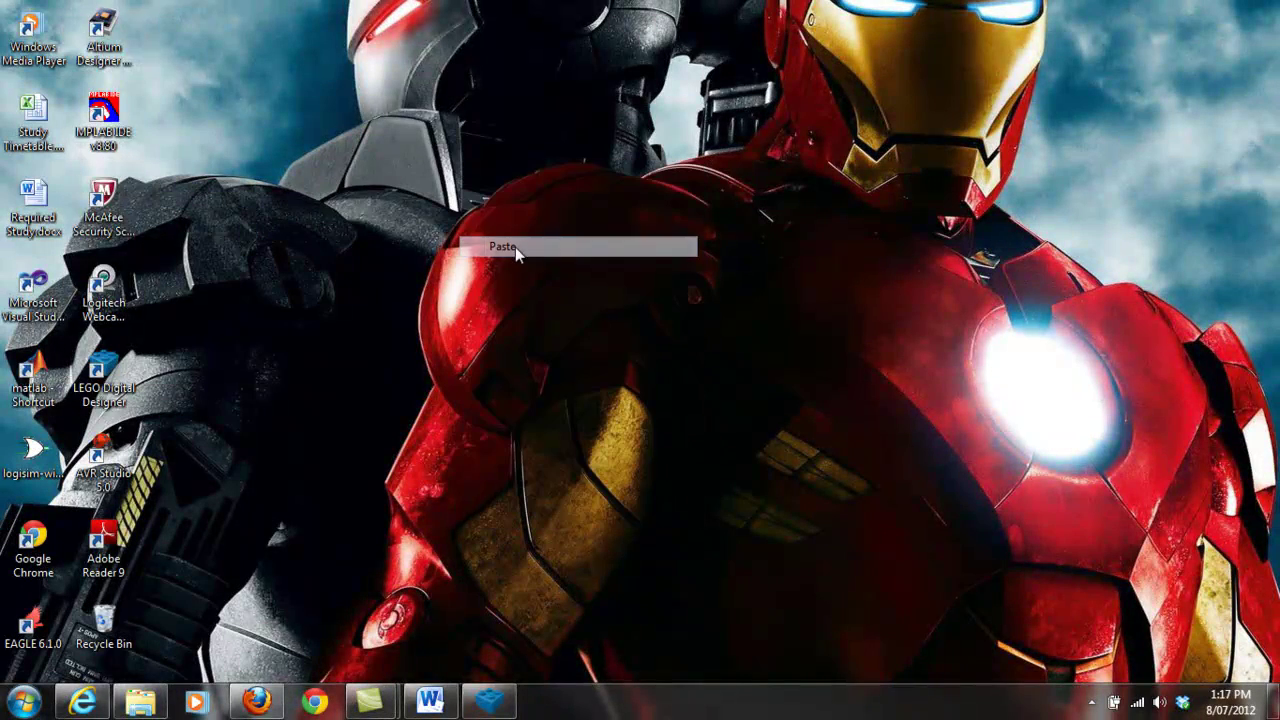
Step: Open the desktop Building Instructions copy, advance to Step 1 of 4, then close all browser tabs
double_click(103, 38)
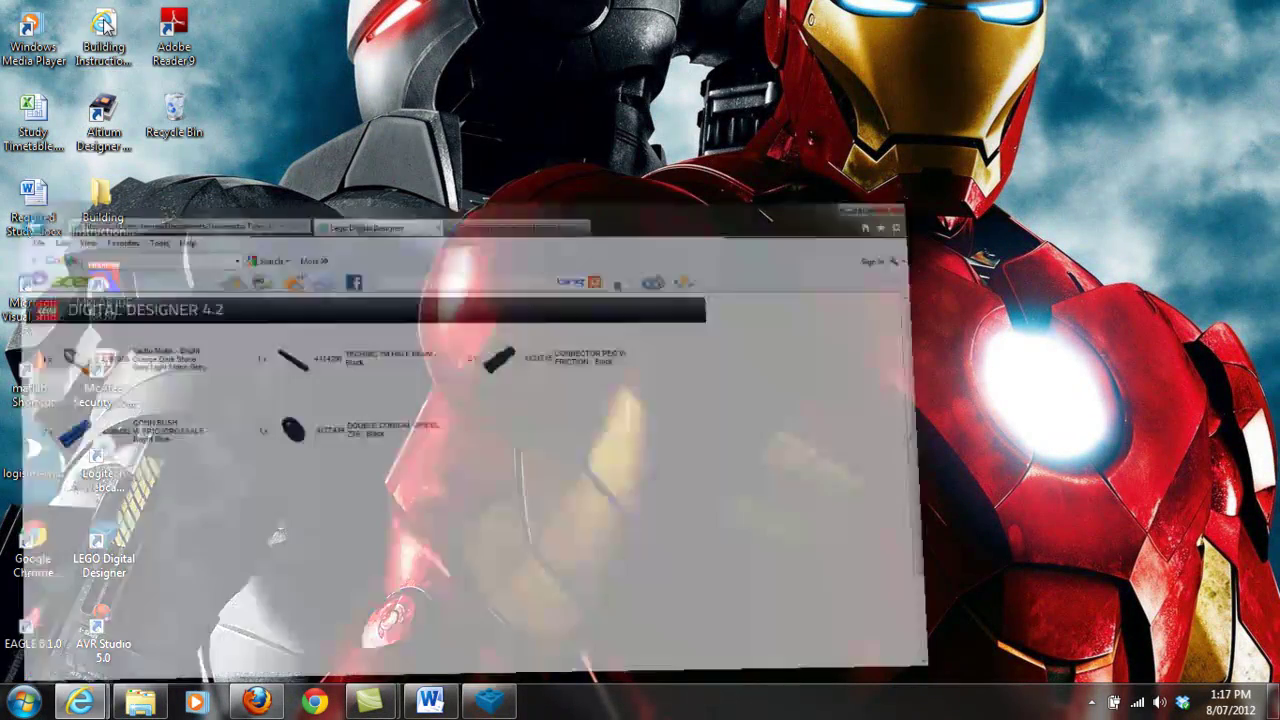
scroll(400, 370, "down", 1)
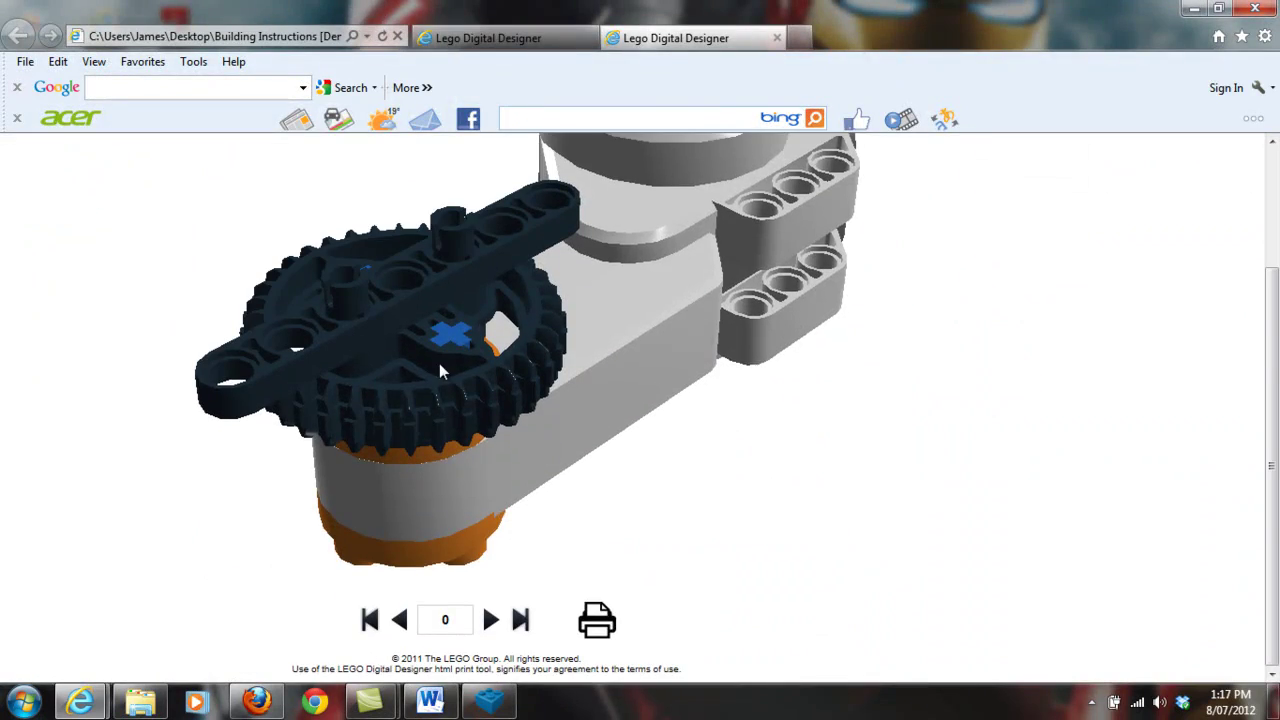
left_click(491, 616)
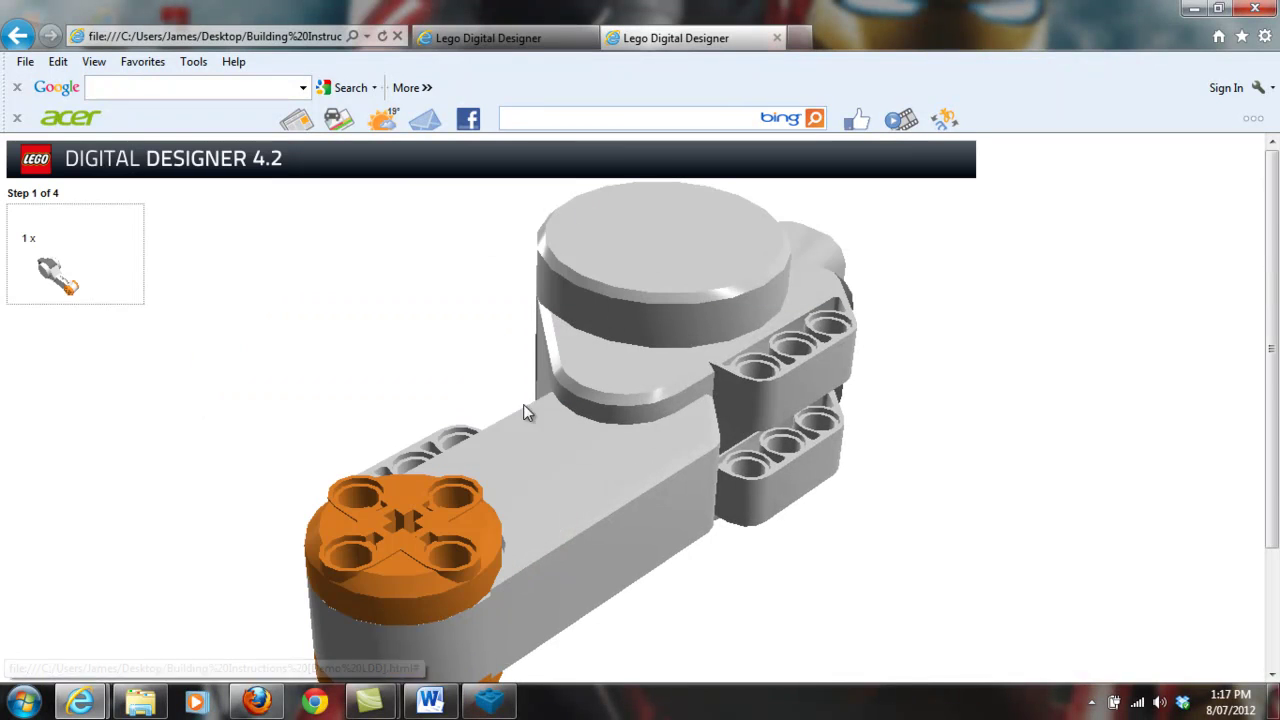
left_click(1253, 9)
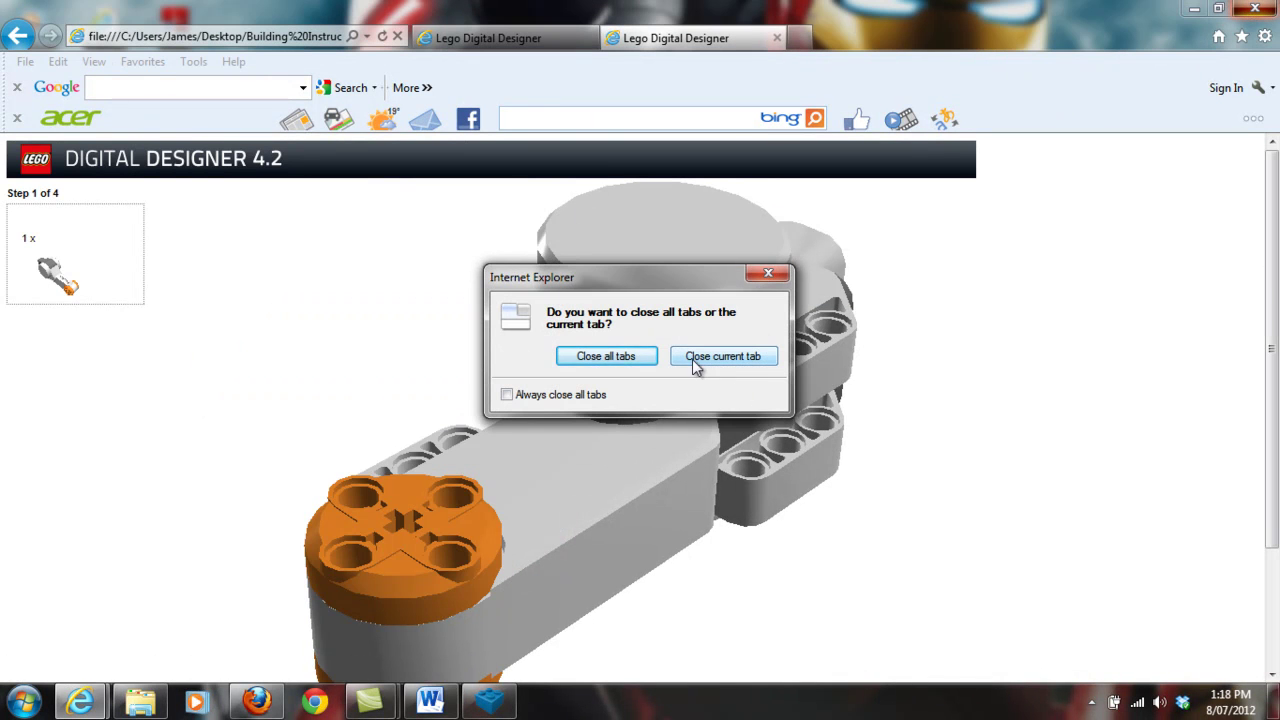
left_click(621, 356)
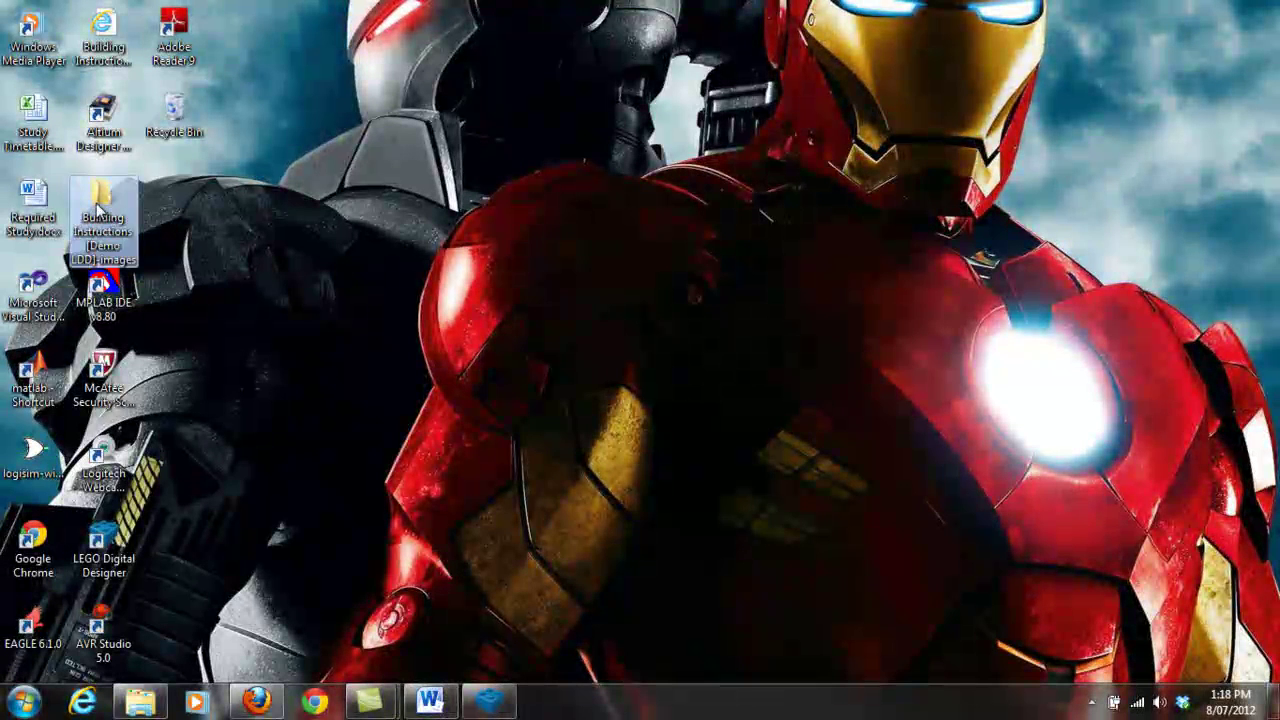
Step: Delete the desktop images folder, then reopen the HTML guide to see its part images missing
key("Delete")
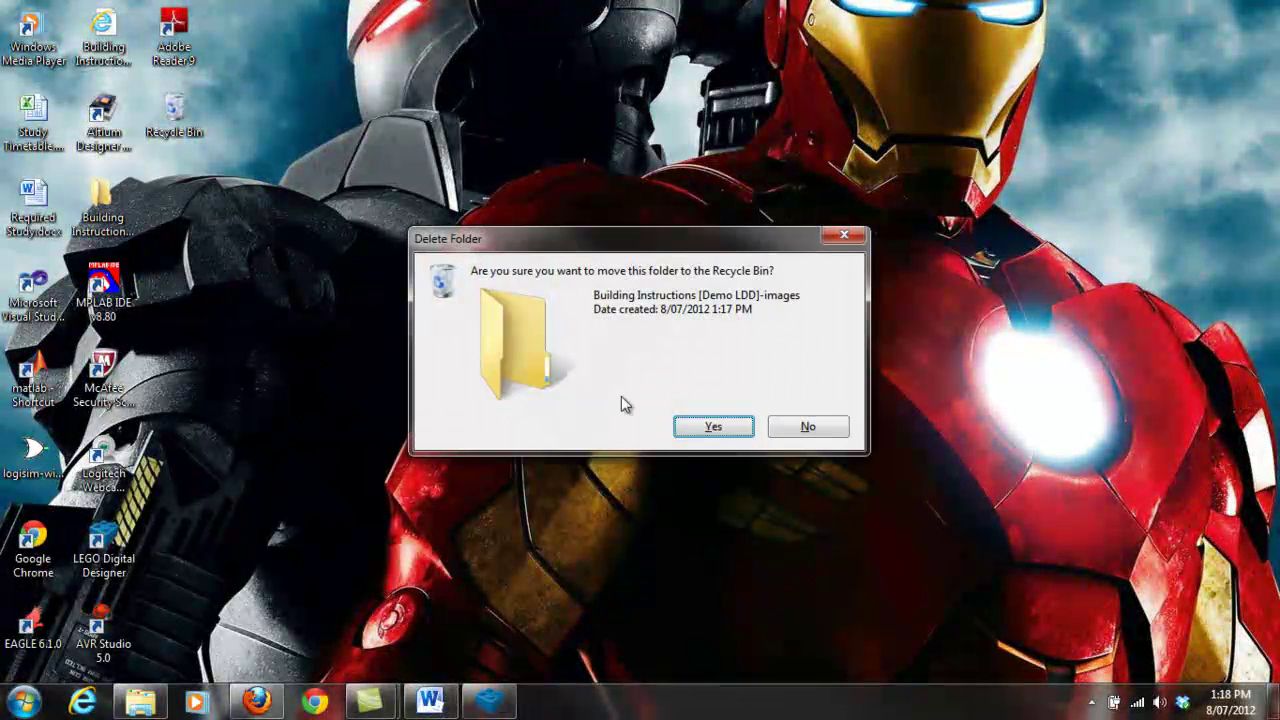
left_click(710, 427)
double_click(104, 35)
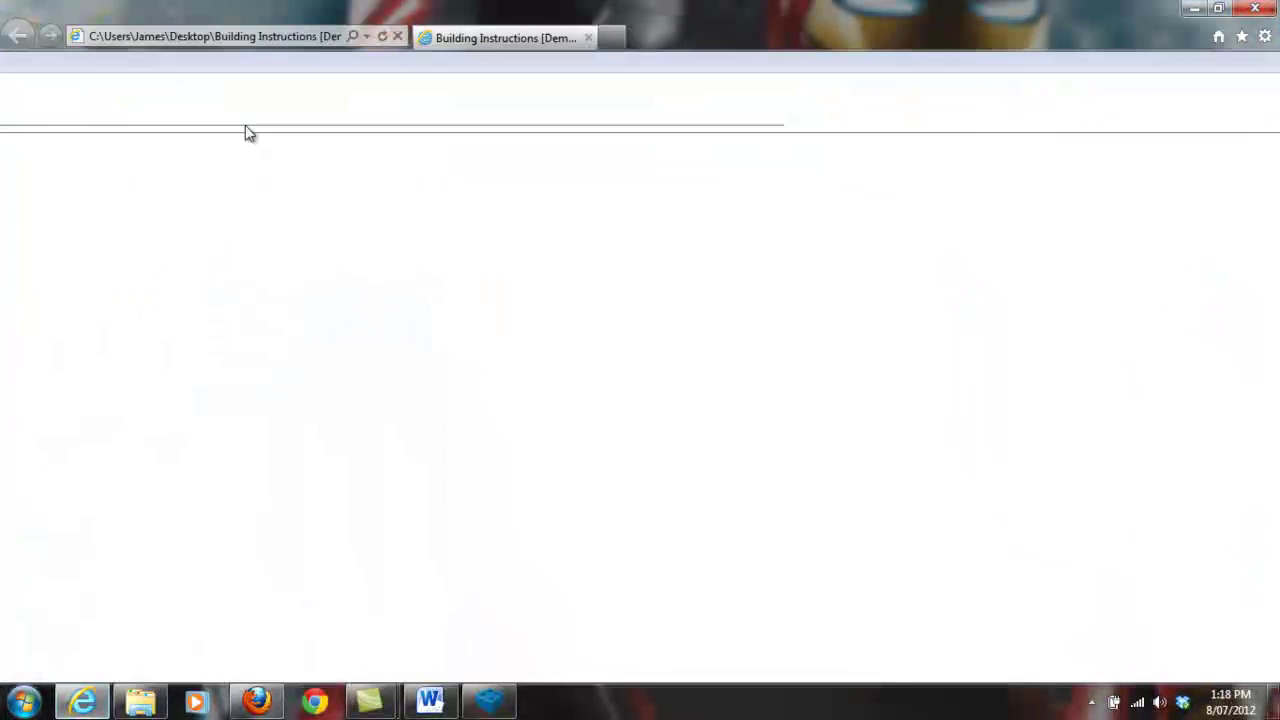
scroll(158, 248, "down", 3)
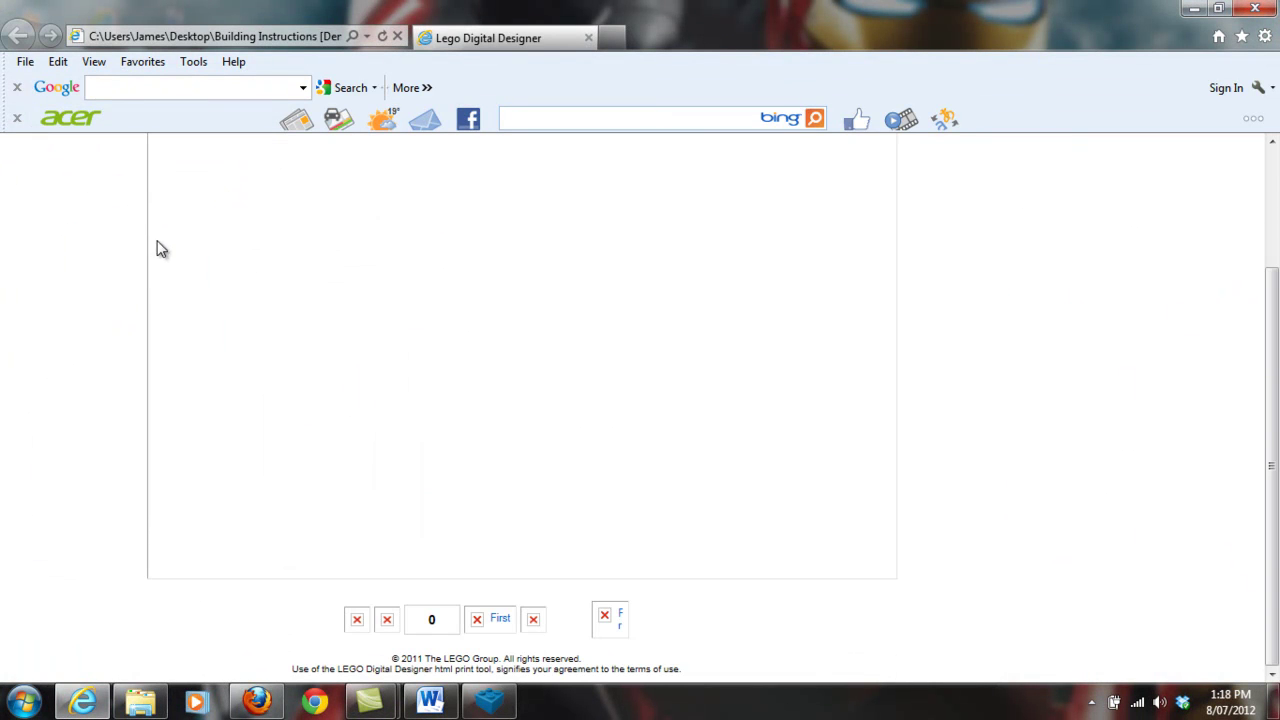
left_click(531, 618)
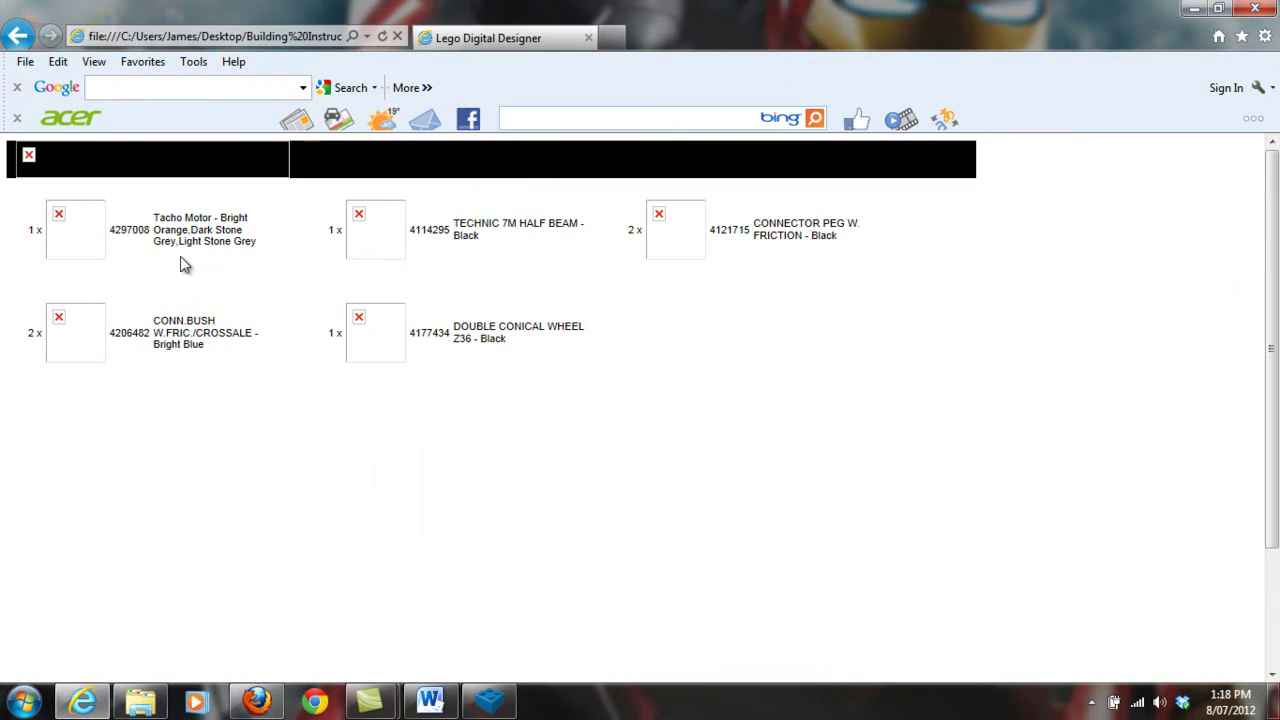
left_click(1256, 10)
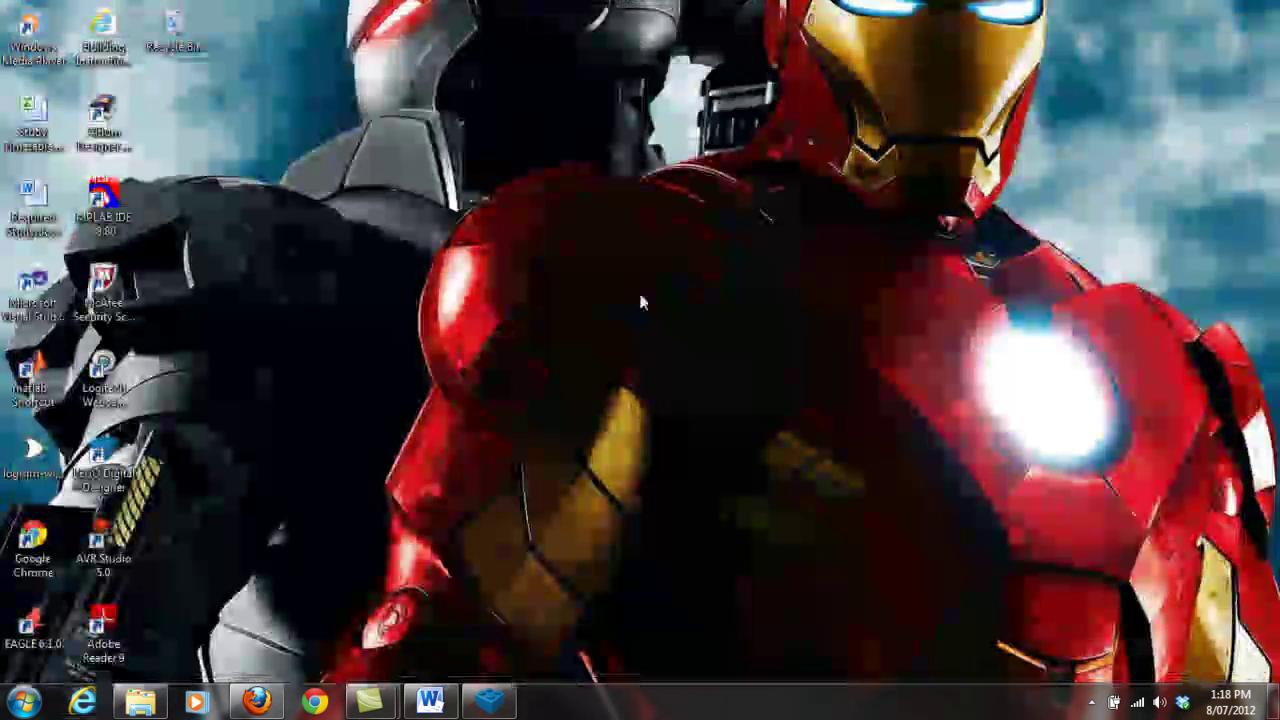
Step: Return to LDD in Build mode and collapse the expanded brick group of the Demo LDD model
left_click(489, 700)
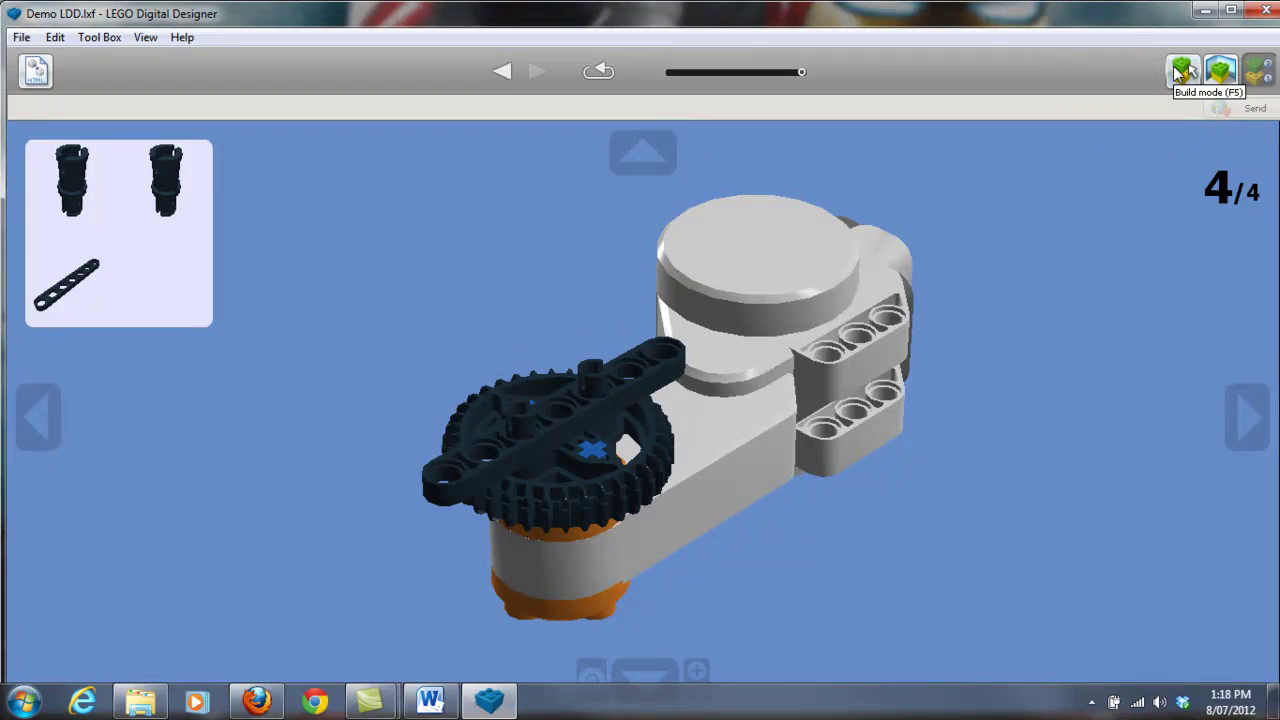
left_click(1181, 70)
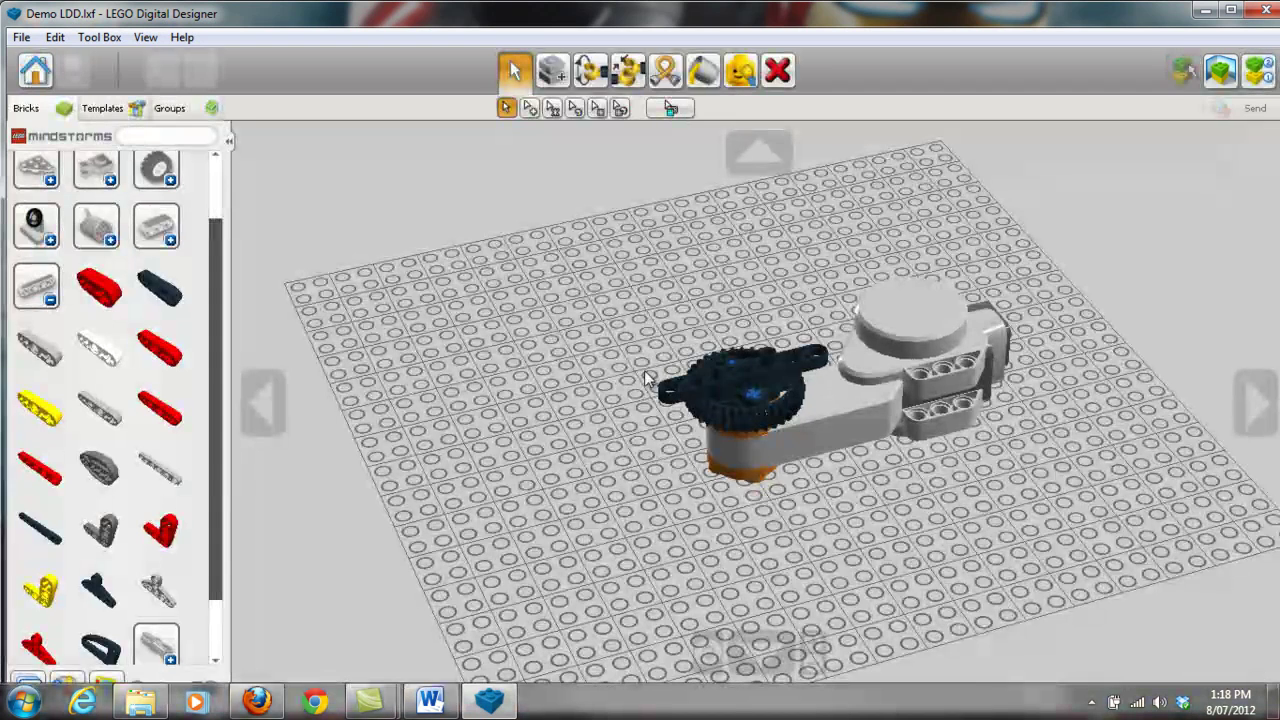
left_click(36, 286)
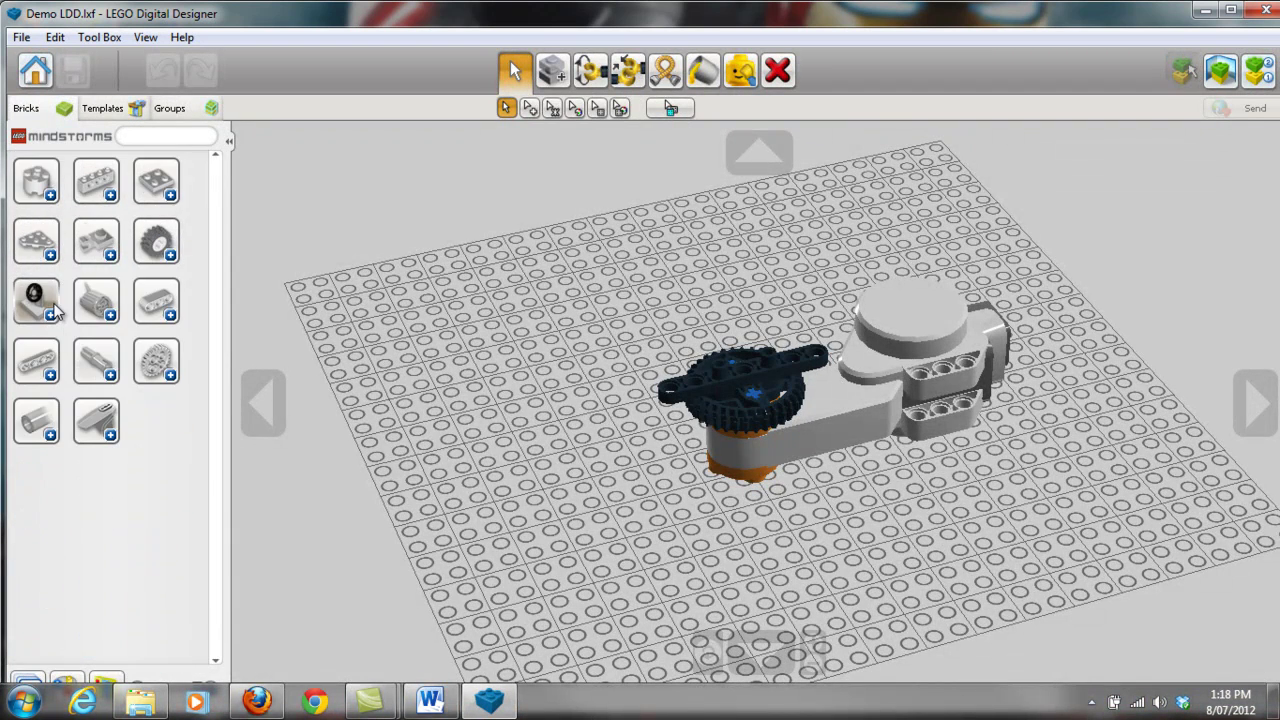